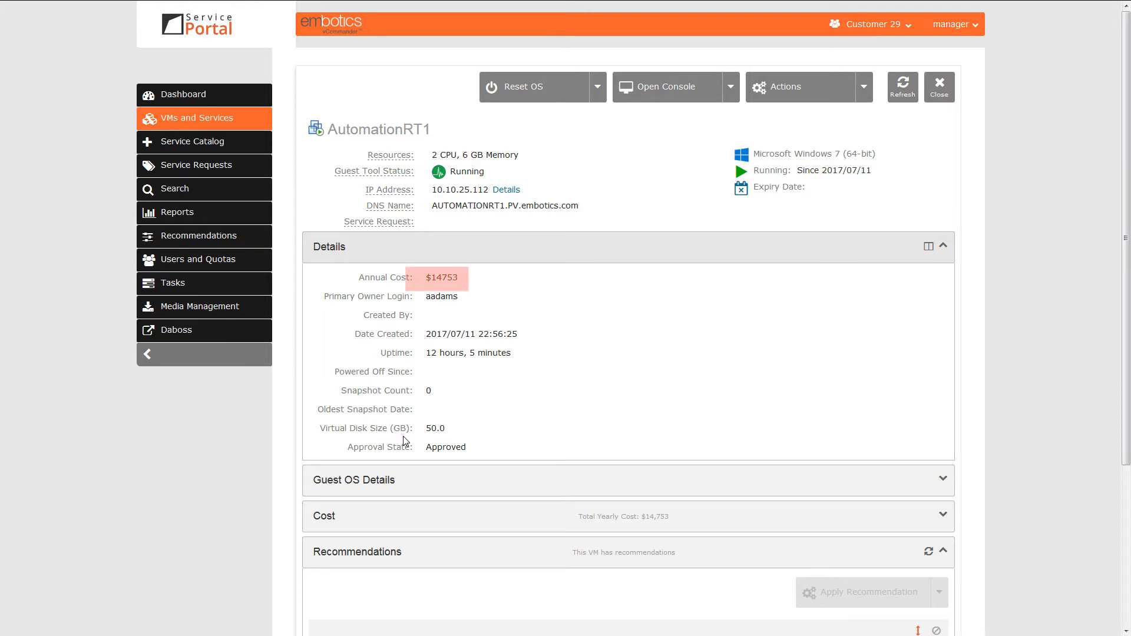
Examine the AutomationRT1 VM's details and recommendations, plus its available power, console and action options
{"action": "scroll", "coordinate": [416, 434], "scroll_direction": "down", "scroll_amount": 2}
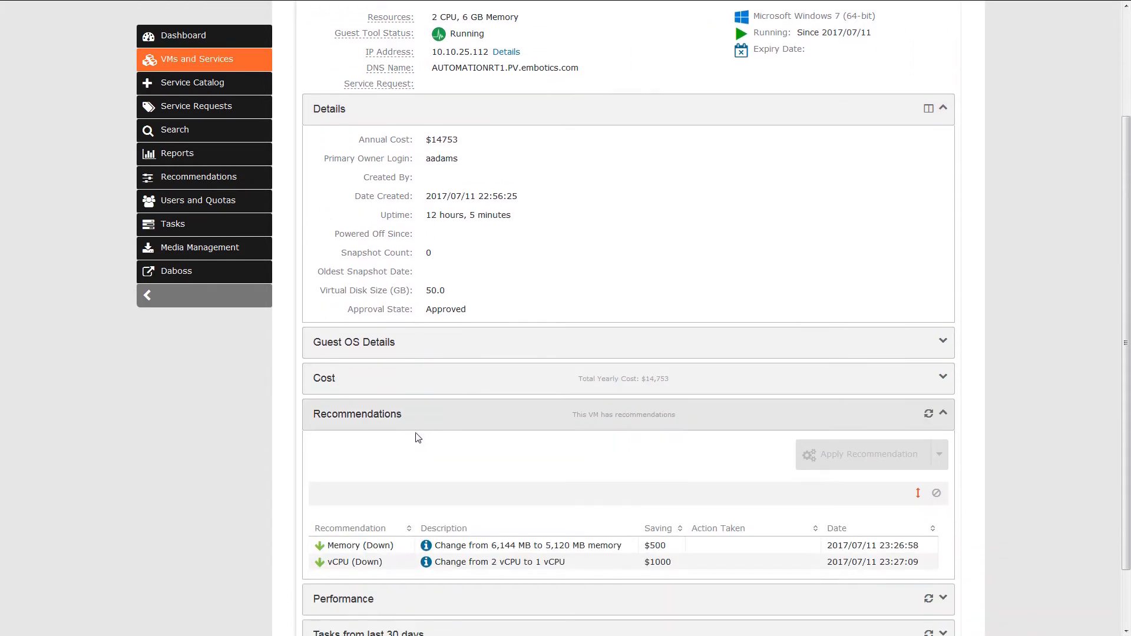
{"action": "scroll", "coordinate": [417, 437], "scroll_direction": "down", "scroll_amount": 1}
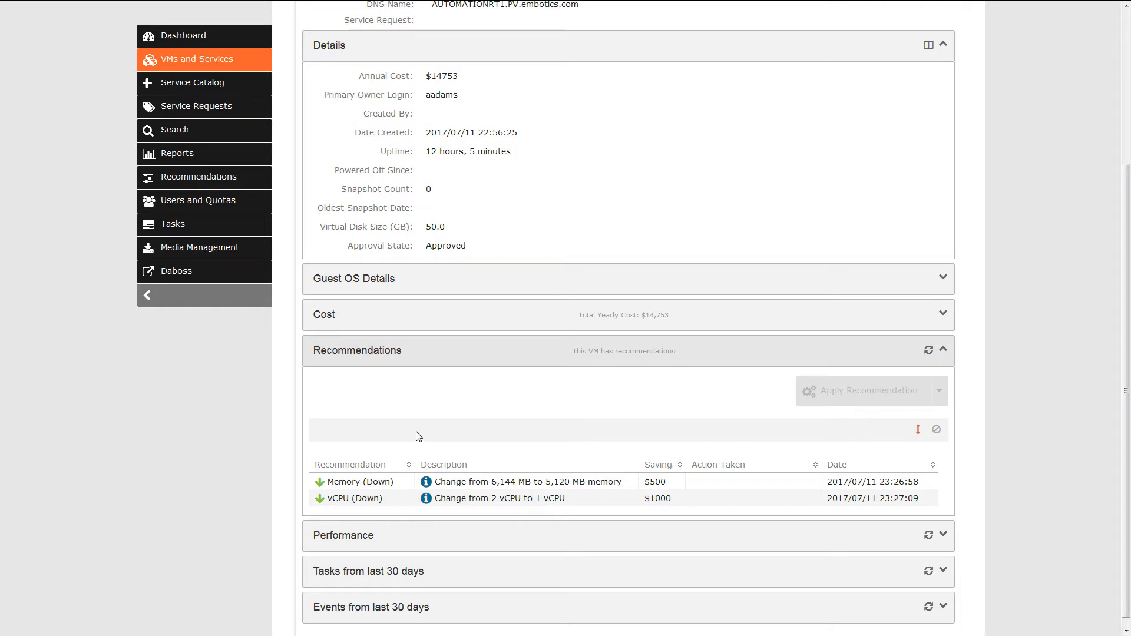
{"action": "scroll", "coordinate": [418, 437], "scroll_direction": "up", "scroll_amount": 3}
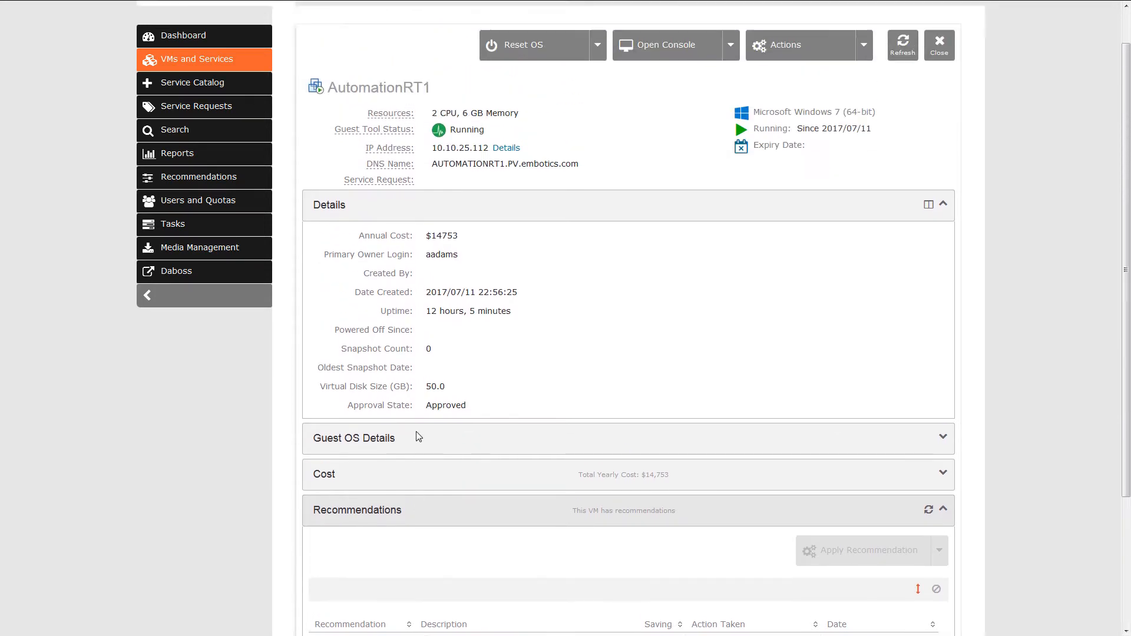
{"action": "left_click", "coordinate": [598, 88]}
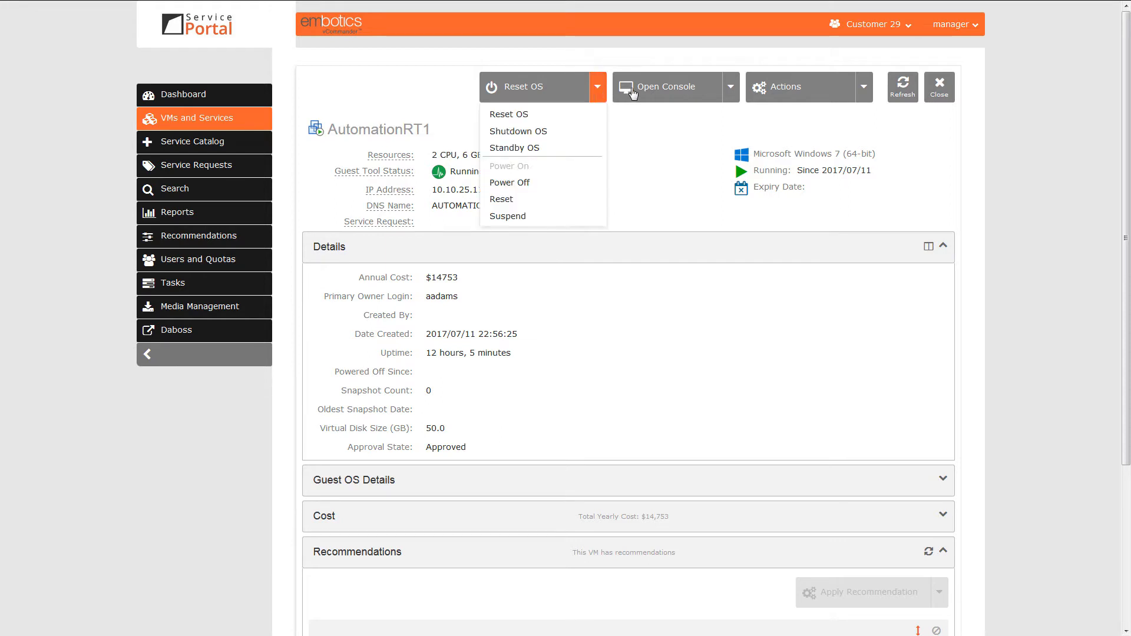
{"action": "left_click", "coordinate": [731, 89]}
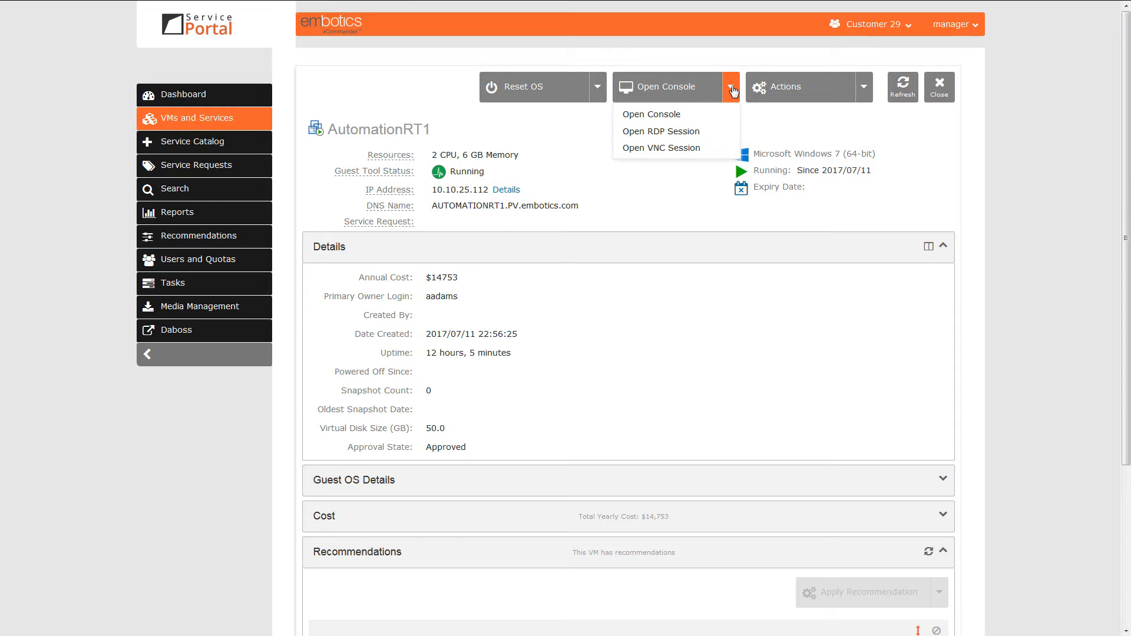
{"action": "left_click", "coordinate": [864, 89]}
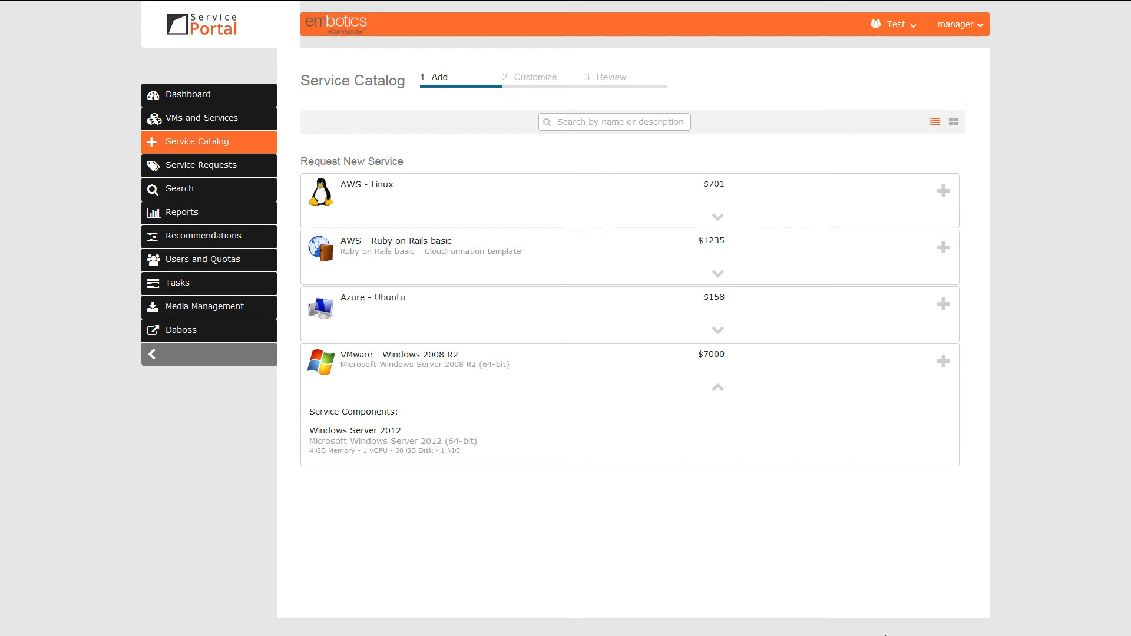
Start a request for the VMware - Windows 2008 R2 service, setting Monitoring Required to Yes and picking an expiry date
{"action": "left_click", "coordinate": [945, 371]}
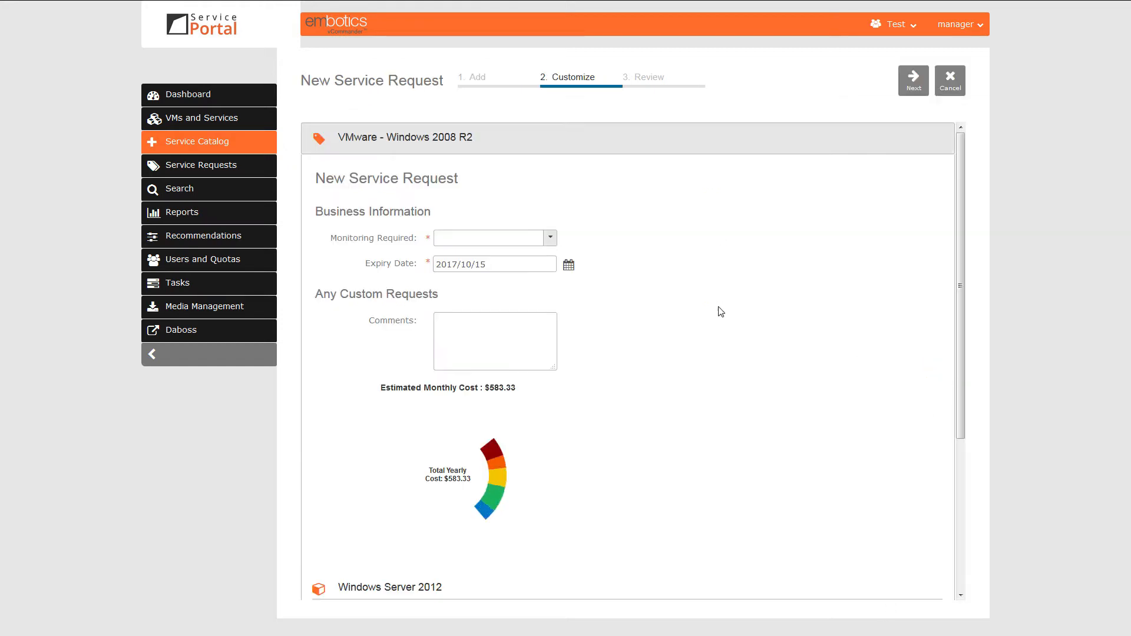
{"action": "left_click", "coordinate": [551, 238]}
{"action": "left_click", "coordinate": [539, 274]}
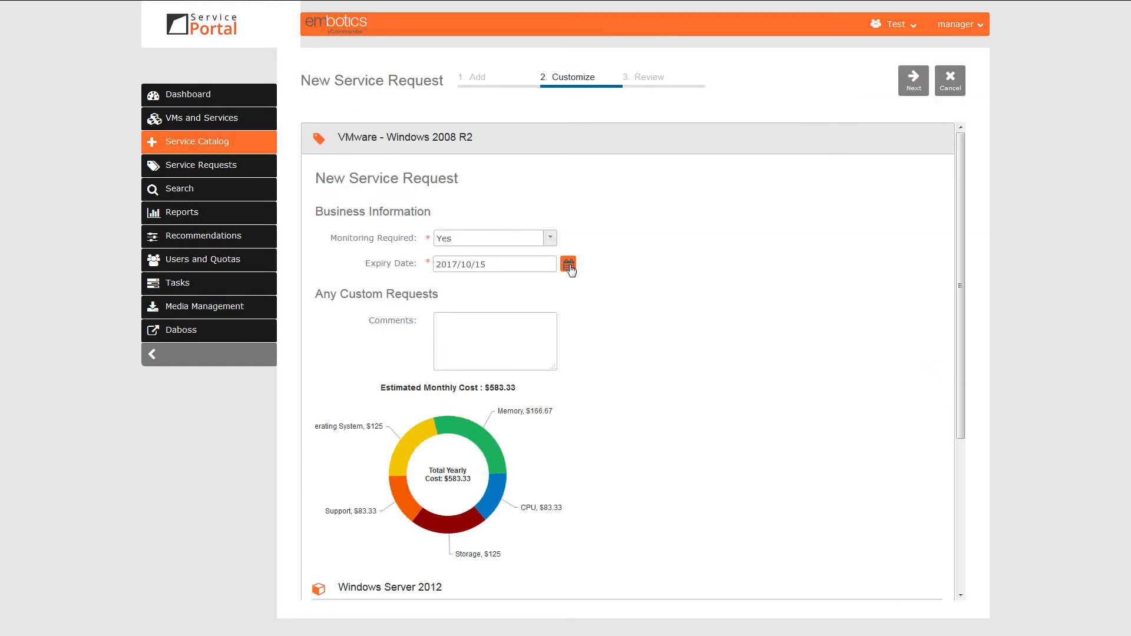
{"action": "left_click", "coordinate": [569, 267]}
{"action": "left_click", "coordinate": [535, 369]}
Set the Windows Server 2012 component's CPU count to 2 and proceed to the request review
{"action": "scroll", "coordinate": [794, 451], "scroll_direction": "down", "scroll_amount": 4}
{"action": "left_click", "coordinate": [474, 442]}
{"action": "left_click", "coordinate": [463, 484]}
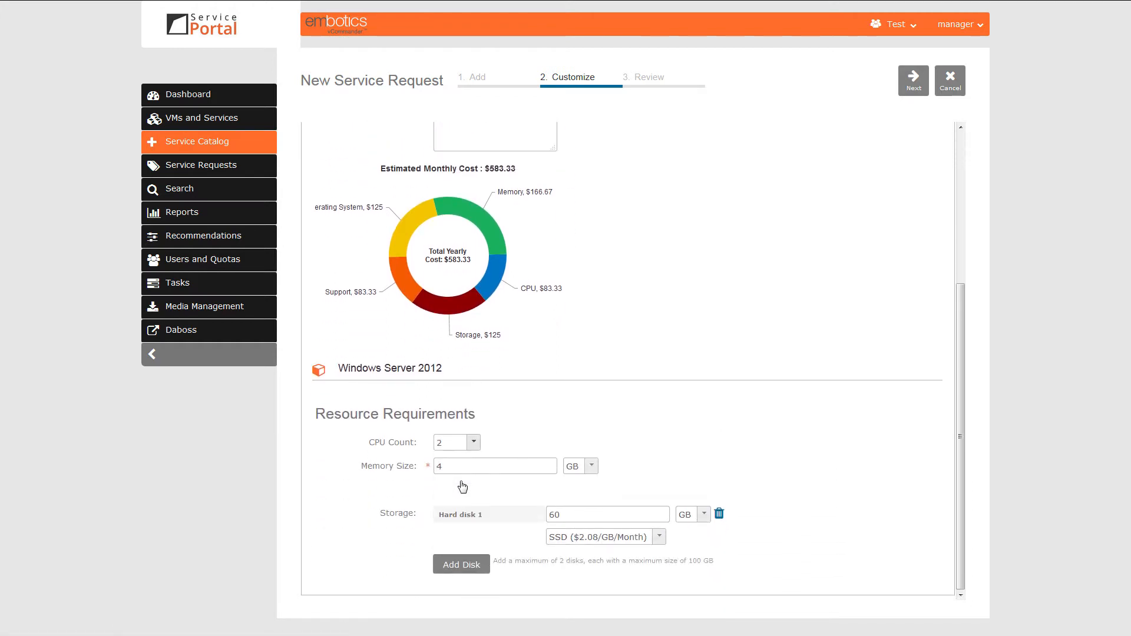
{"action": "left_click", "coordinate": [920, 88]}
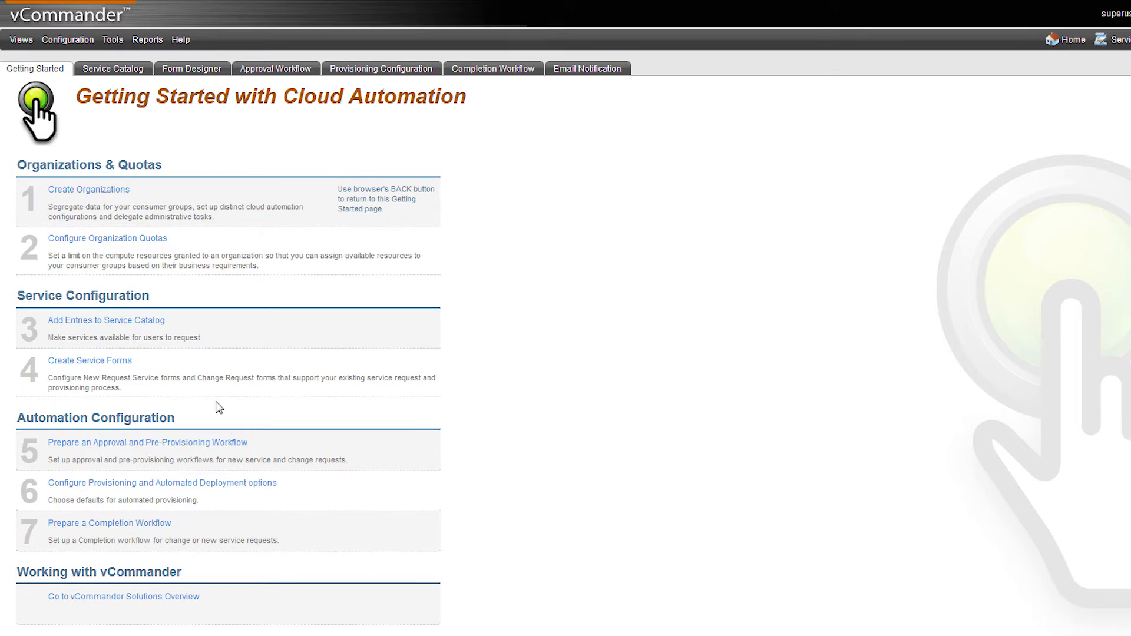
Review the Development organization's members, organization quotas and member quotas in its configuration, then finish
{"action": "left_click", "coordinate": [118, 190]}
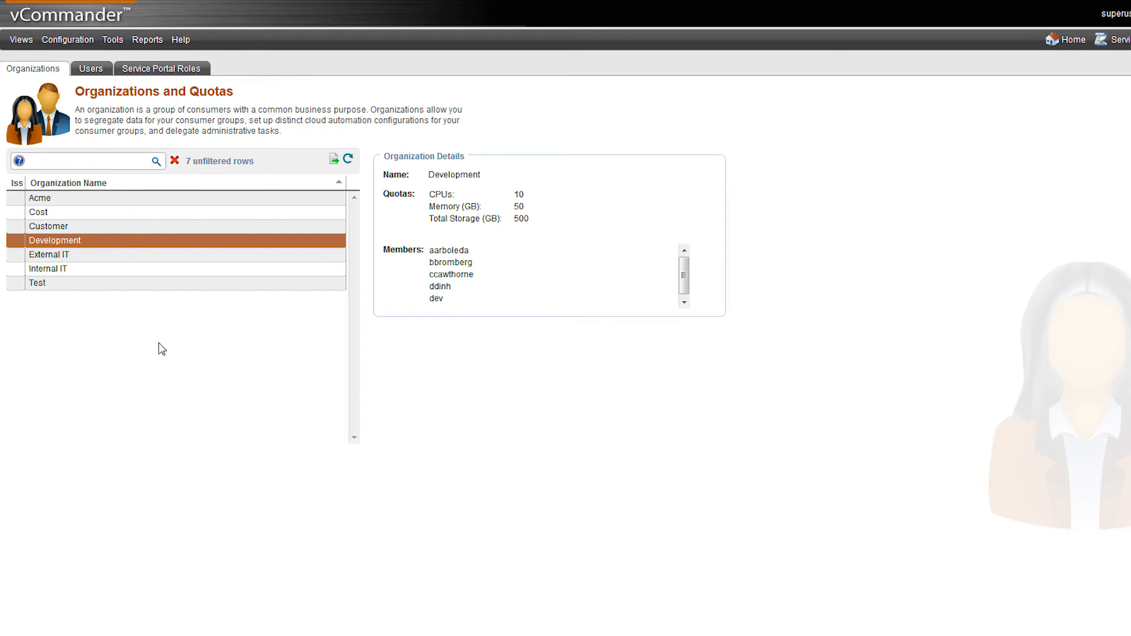
{"action": "left_click", "coordinate": [71, 631]}
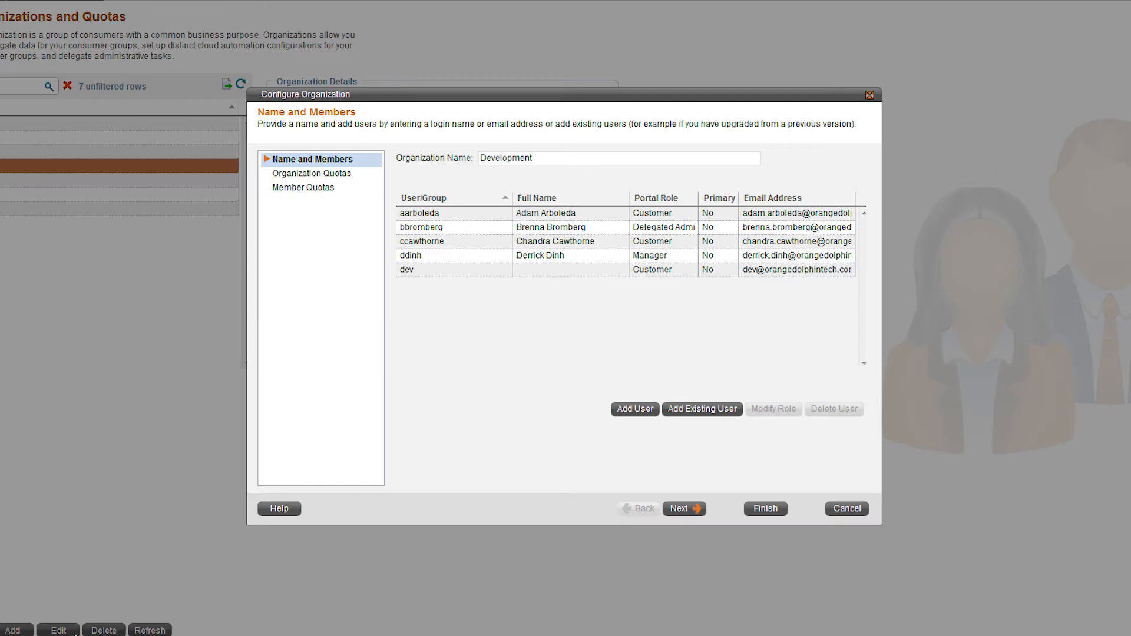
{"action": "left_click", "coordinate": [684, 508]}
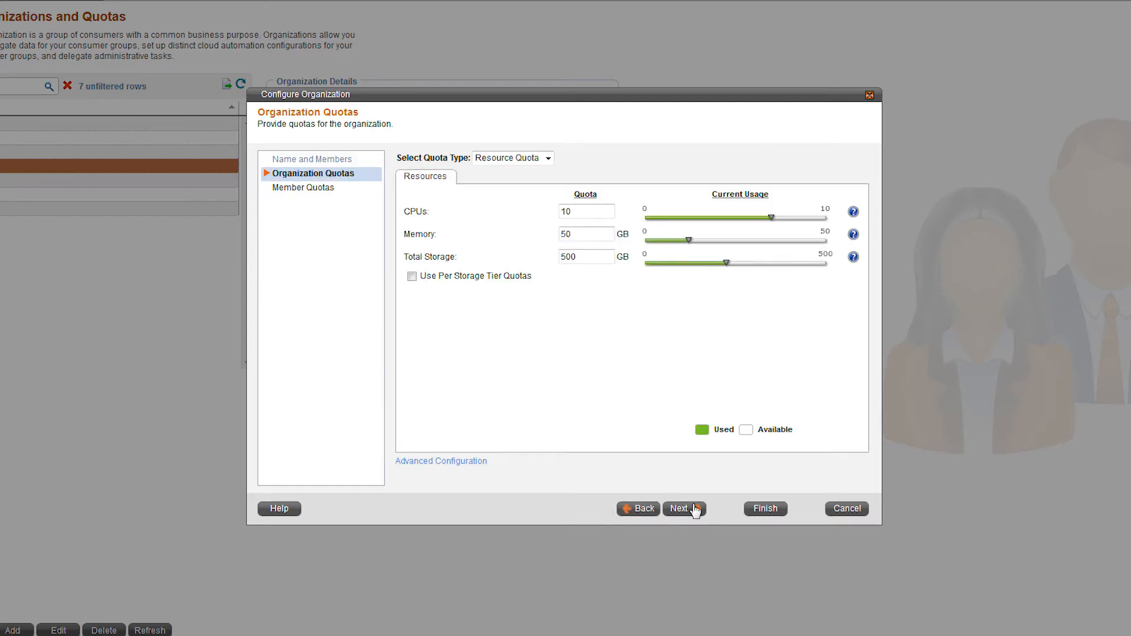
{"action": "left_click", "coordinate": [684, 509]}
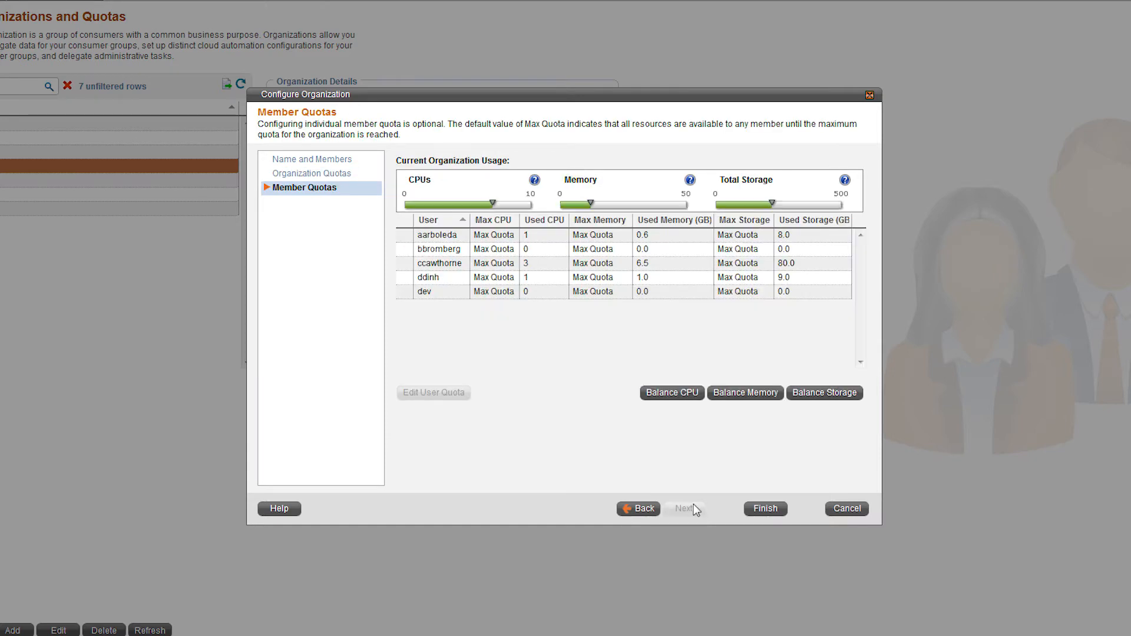
{"action": "left_click", "coordinate": [766, 508]}
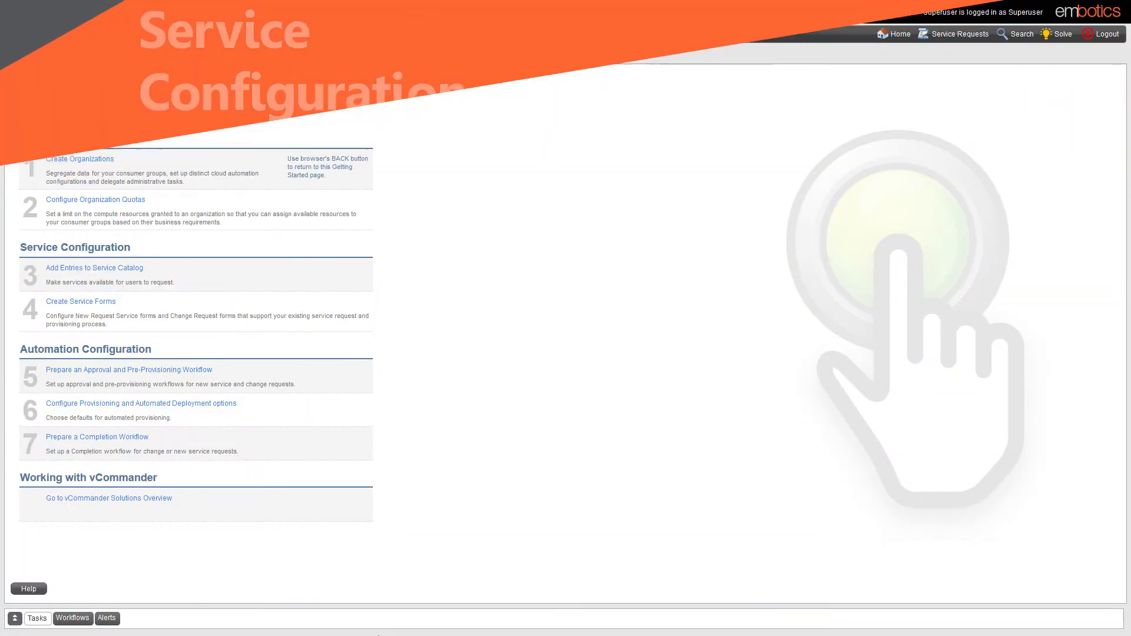
Add the 2008R2w/SQL2014 template from manta as a component of the VMware - Windows 2008 R2 catalog service
{"action": "left_click", "coordinate": [129, 270]}
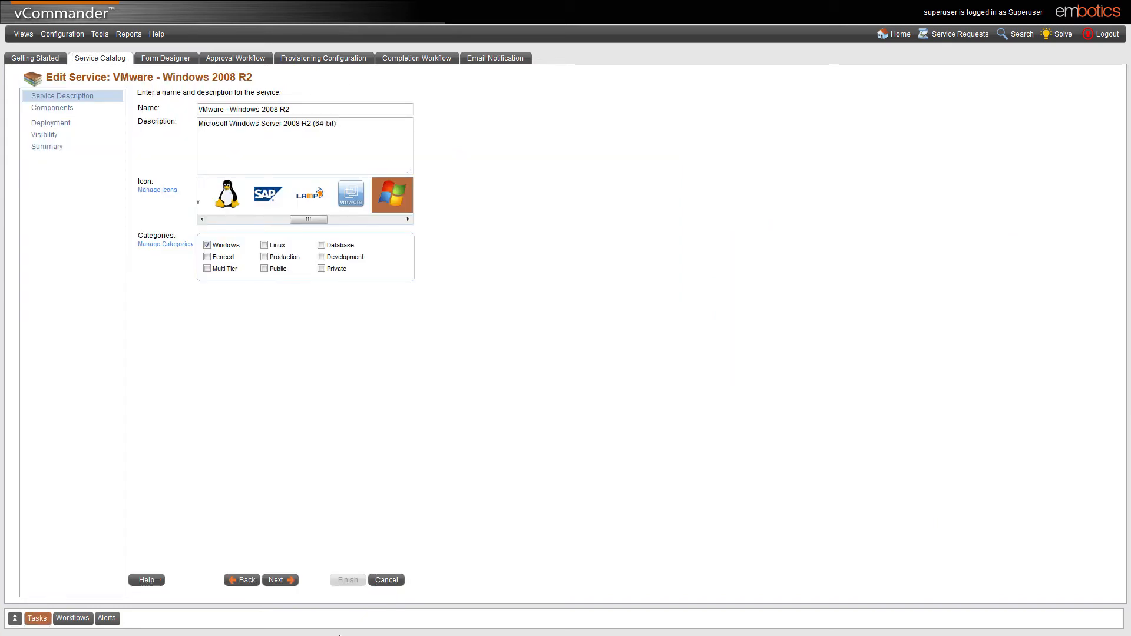
{"action": "left_click", "coordinate": [284, 580]}
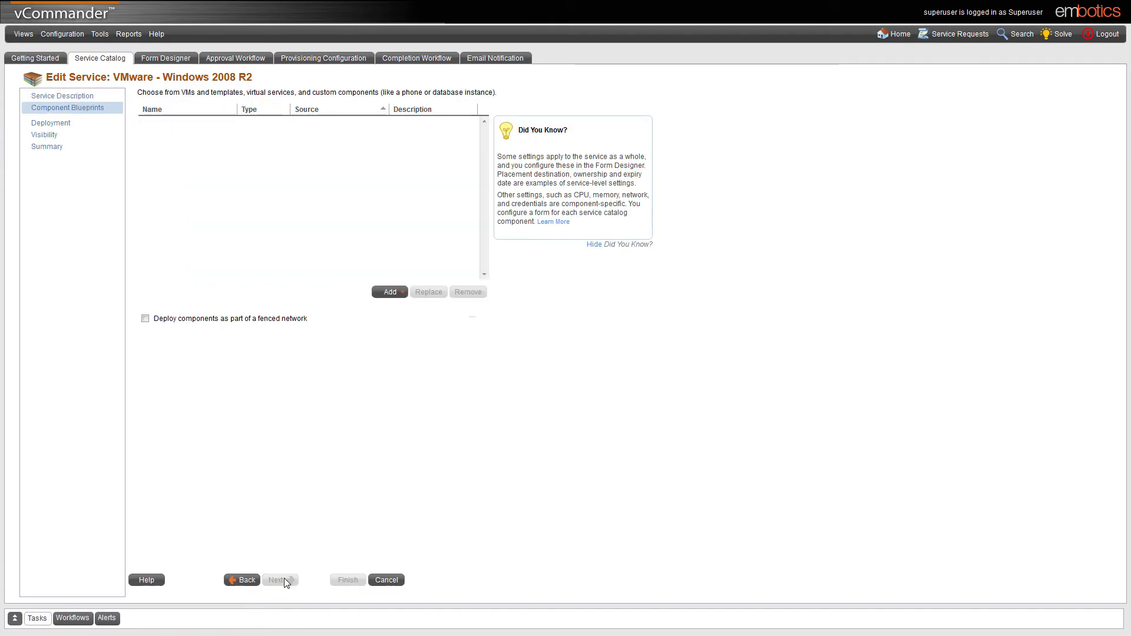
{"action": "left_click", "coordinate": [404, 293]}
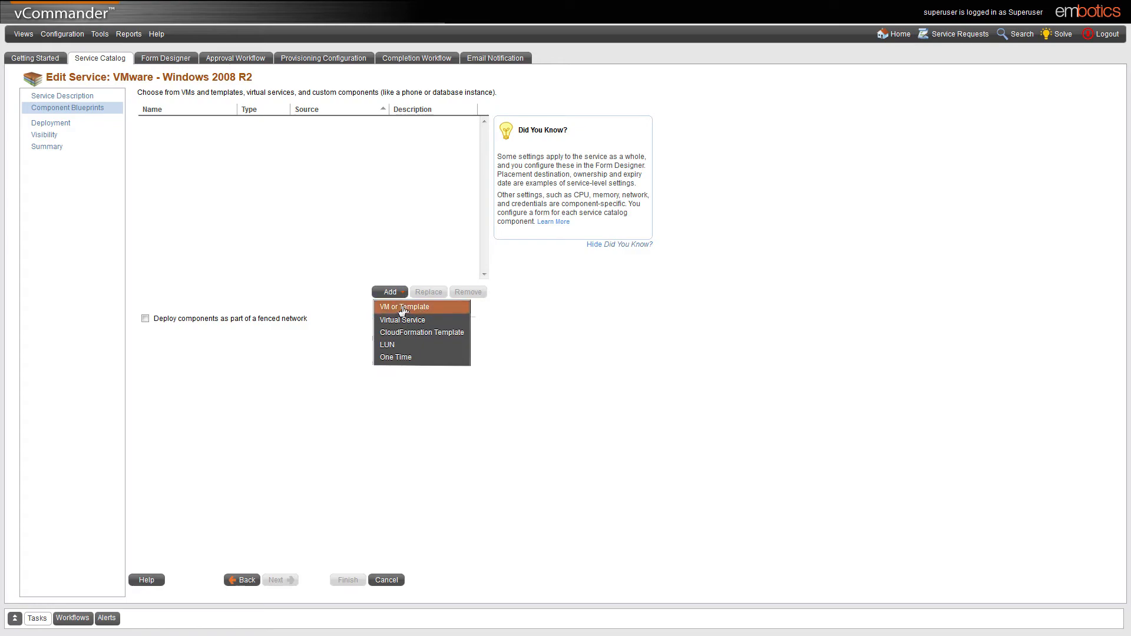
{"action": "left_click", "coordinate": [404, 307]}
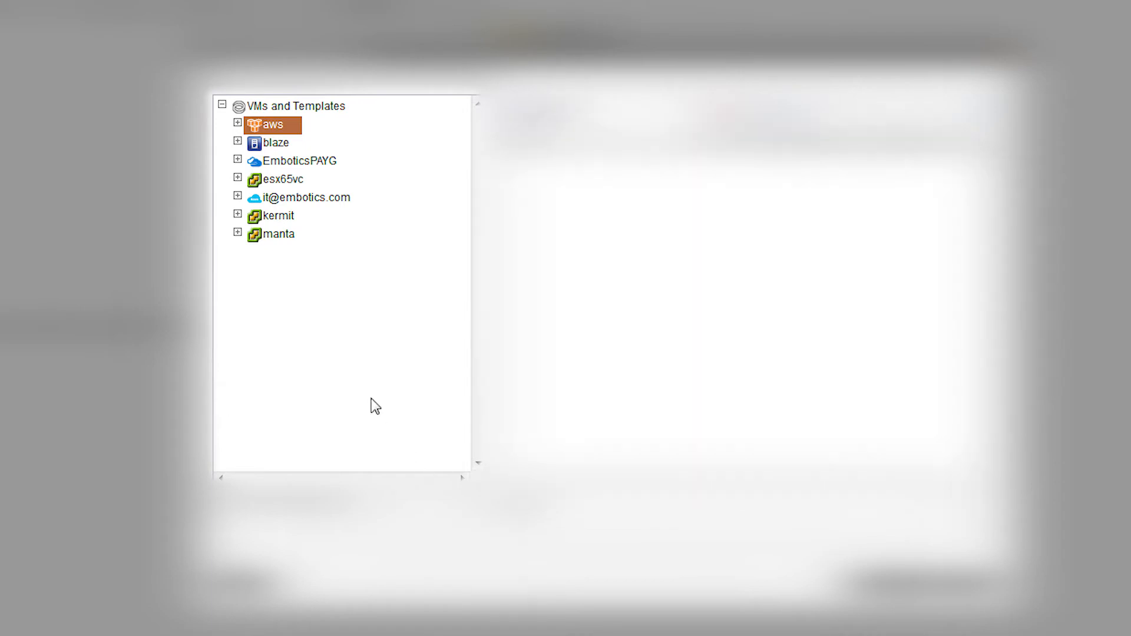
{"action": "left_click", "coordinate": [287, 237]}
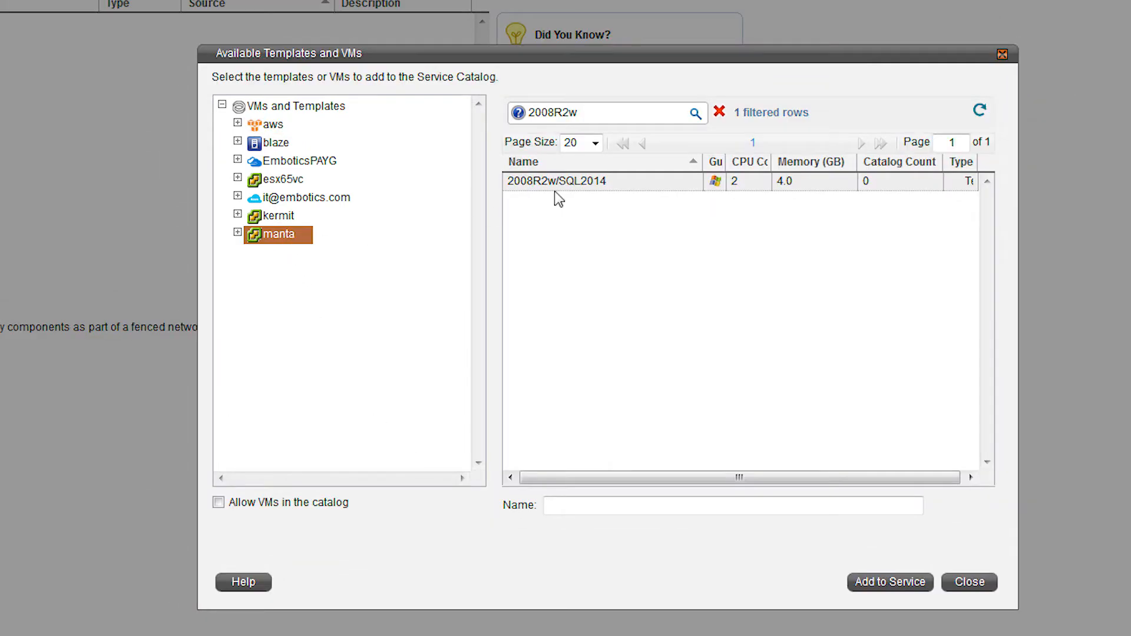
{"action": "left_click", "coordinate": [572, 186]}
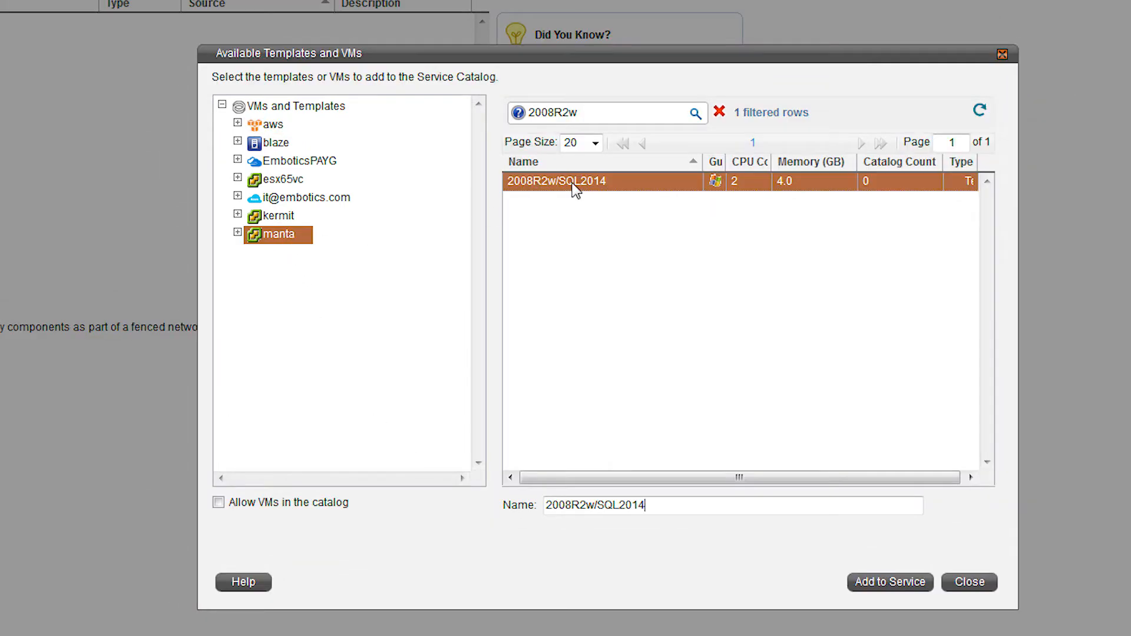
{"action": "left_click", "coordinate": [908, 584]}
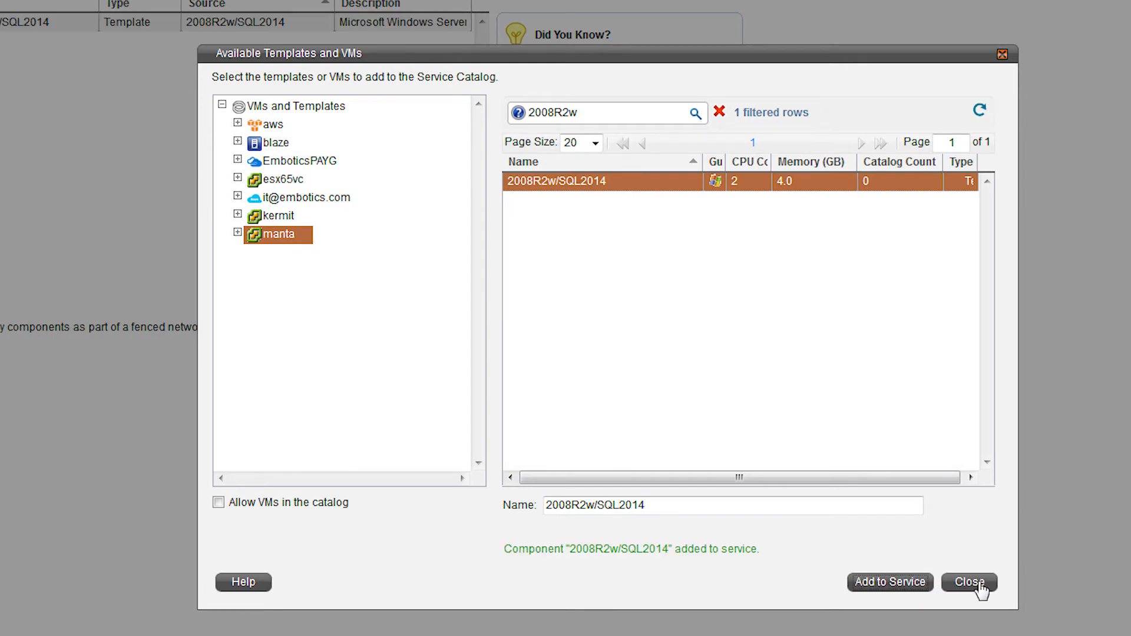
{"action": "left_click", "coordinate": [977, 585]}
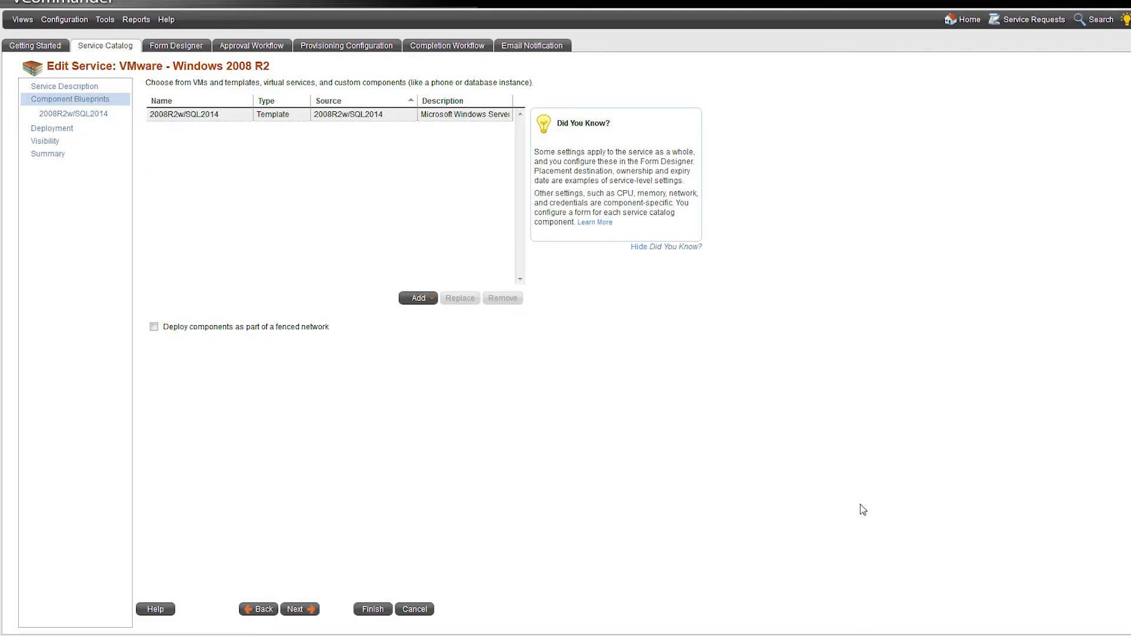
Review the 2008R2w/SQL2014 component's infrastructure and resource settings and add the custom attribute "Anti-virus needed?" to it
{"action": "left_click", "coordinate": [305, 611]}
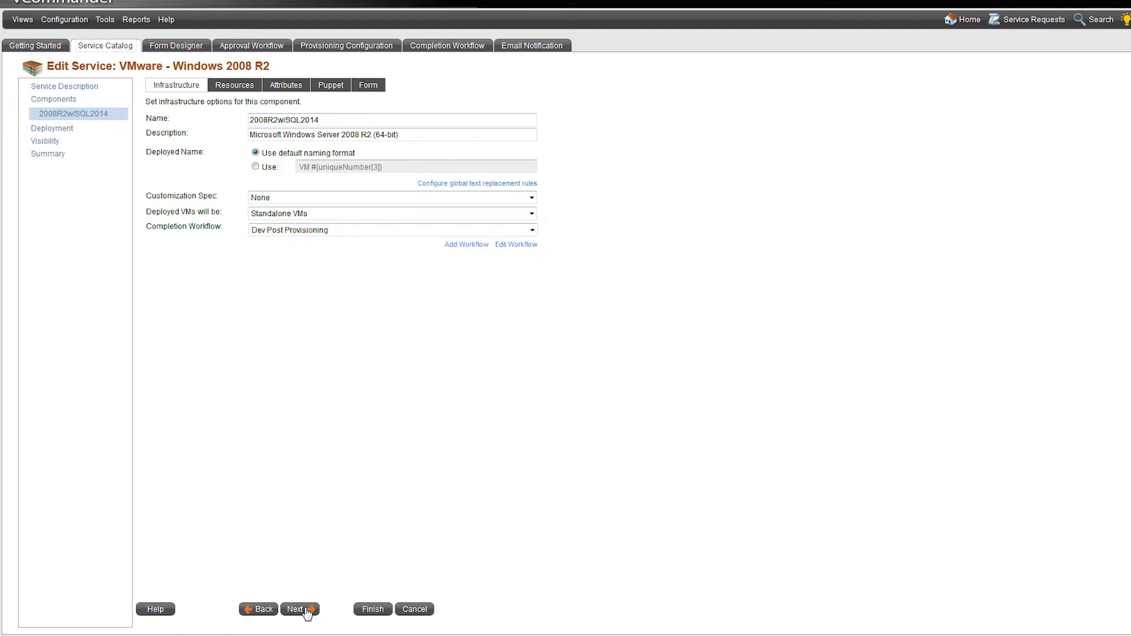
{"action": "left_click", "coordinate": [247, 88]}
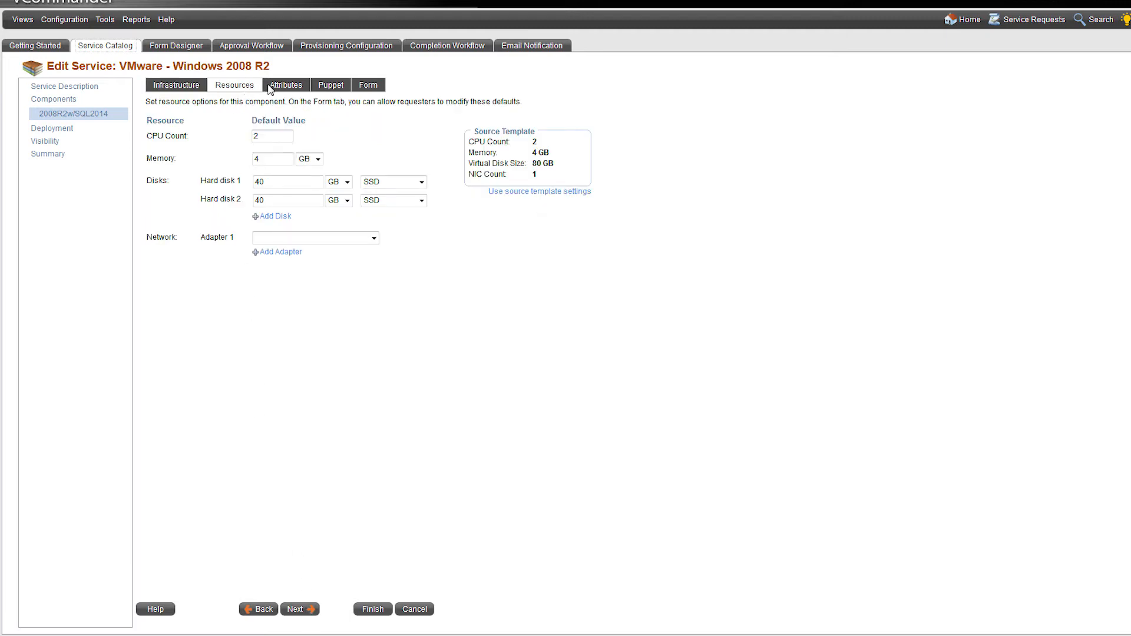
{"action": "left_click", "coordinate": [286, 89]}
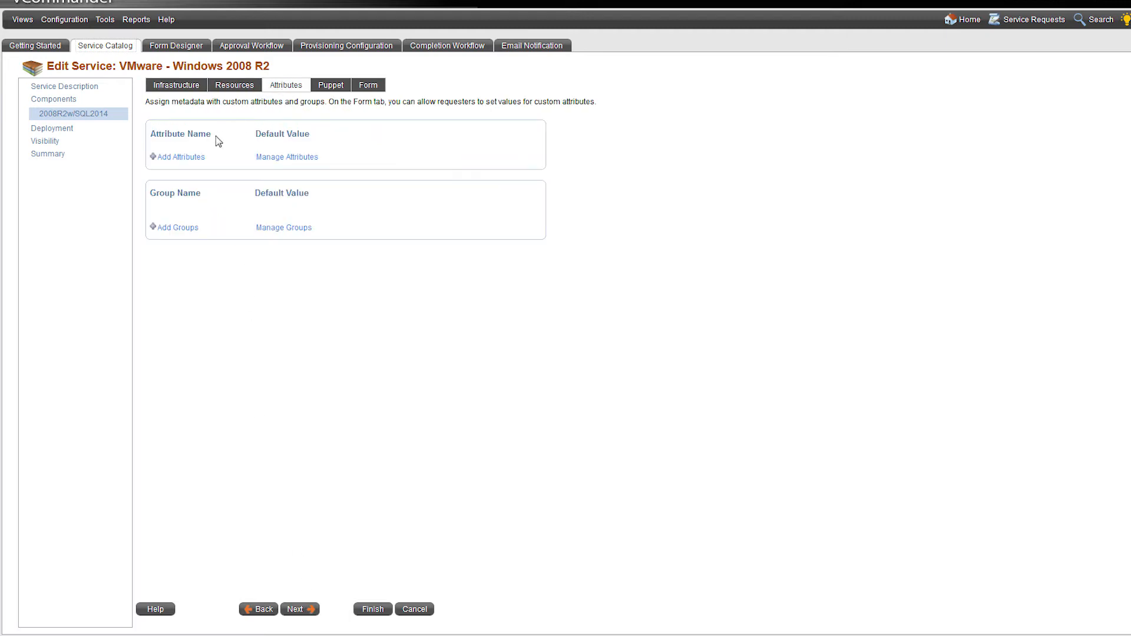
{"action": "left_click", "coordinate": [191, 158]}
{"action": "left_click", "coordinate": [543, 273]}
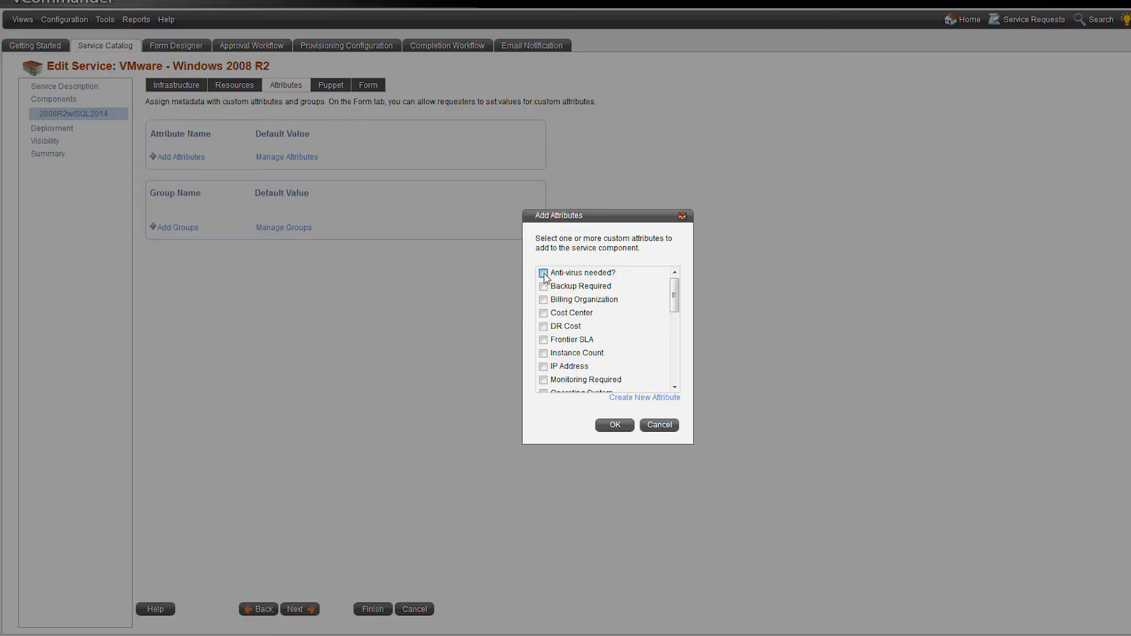
{"action": "left_click", "coordinate": [614, 424]}
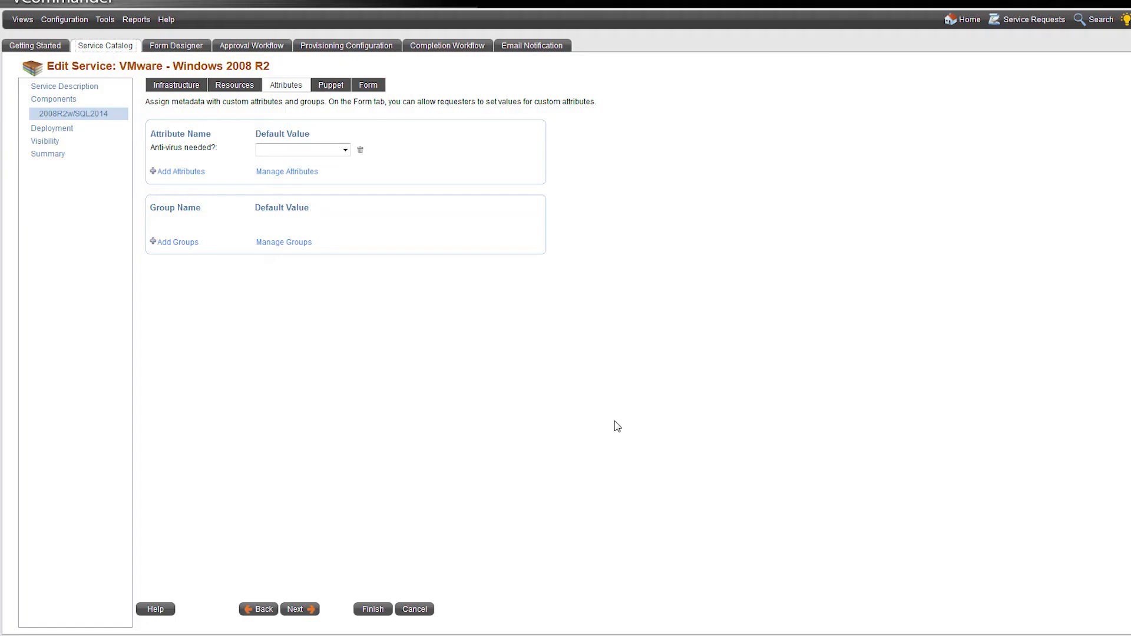
Add the "Anti-virus needed?" attribute to the component's request form and proceed to the deployment settings
{"action": "left_click", "coordinate": [367, 88]}
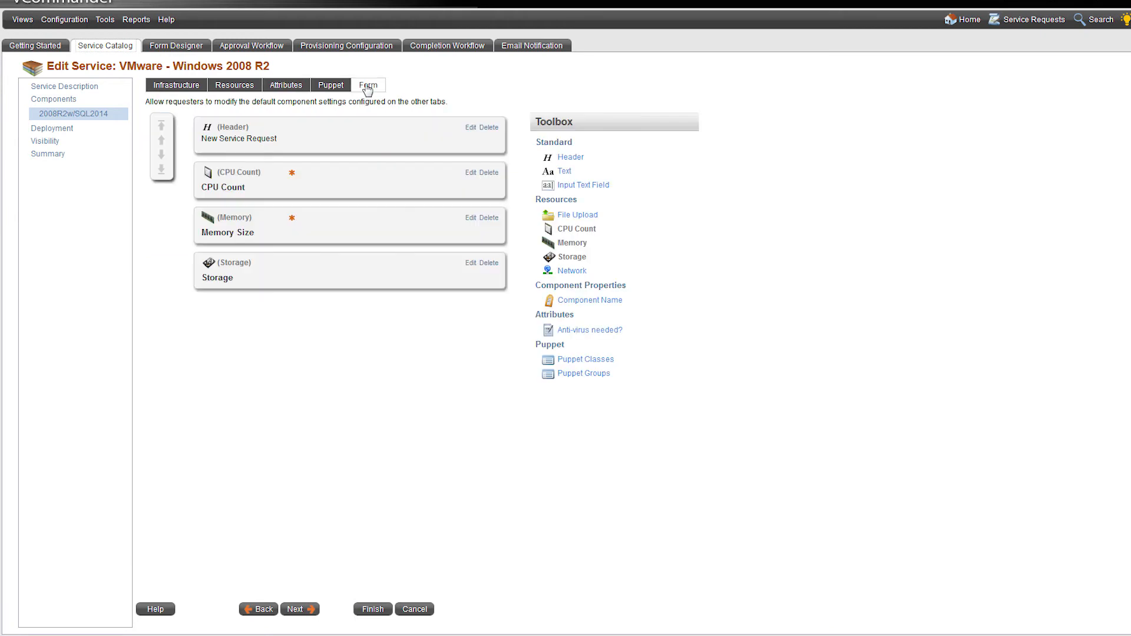
{"action": "left_click", "coordinate": [584, 329]}
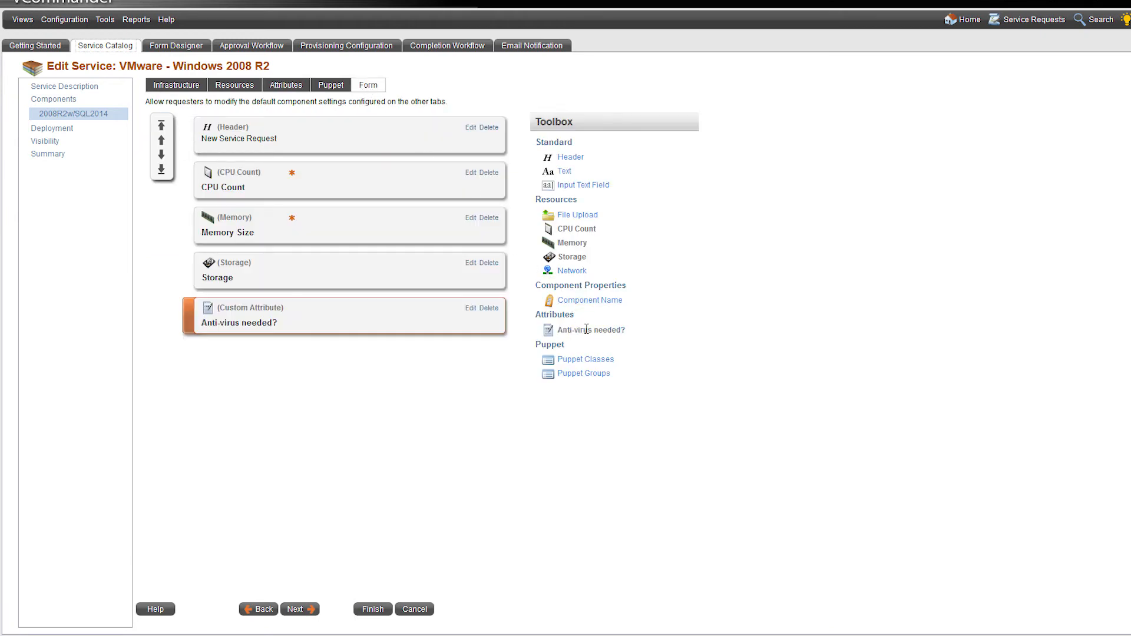
{"action": "left_click", "coordinate": [300, 613]}
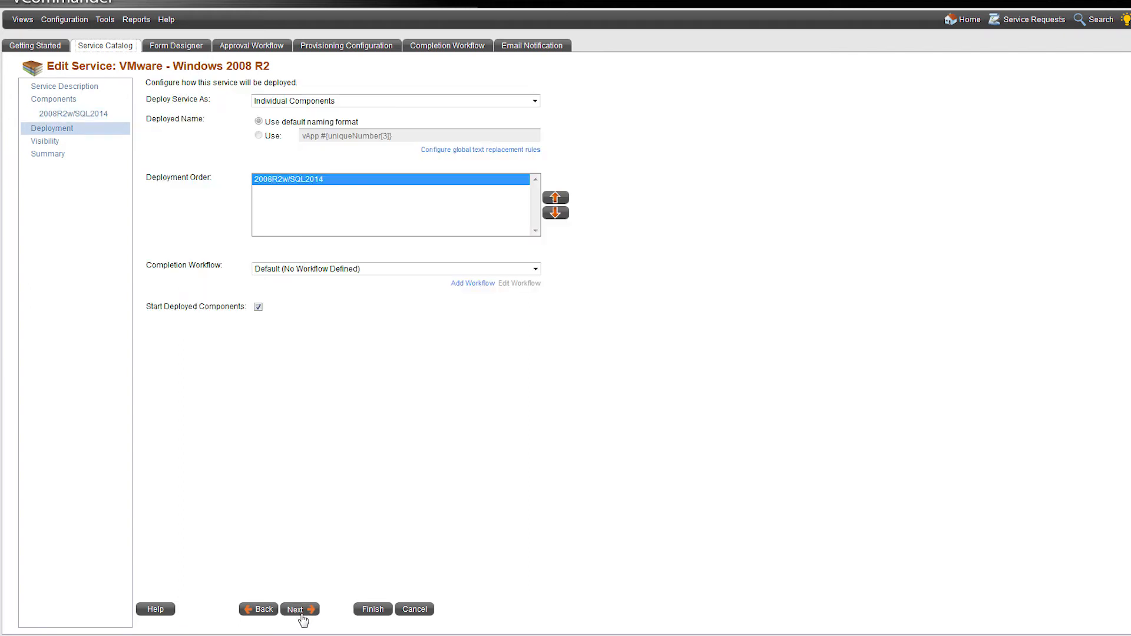
Keep the deployment settings, restrict the service's publication to a specific organization and proceed to the summary
{"action": "left_click", "coordinate": [300, 613]}
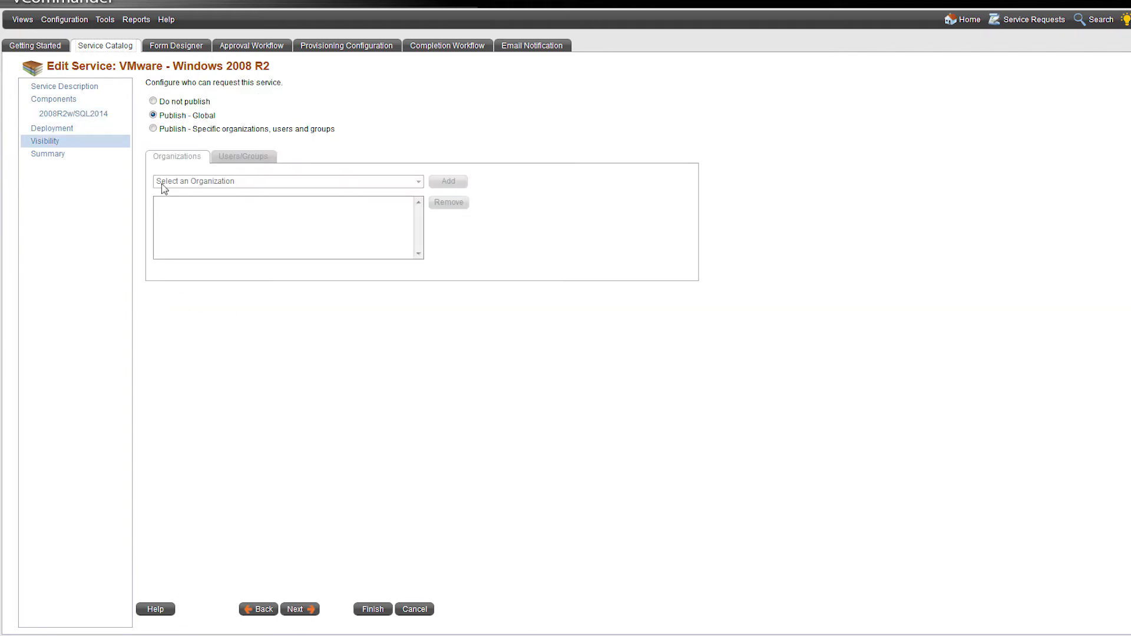
{"action": "left_click", "coordinate": [153, 128]}
{"action": "left_click", "coordinate": [264, 182]}
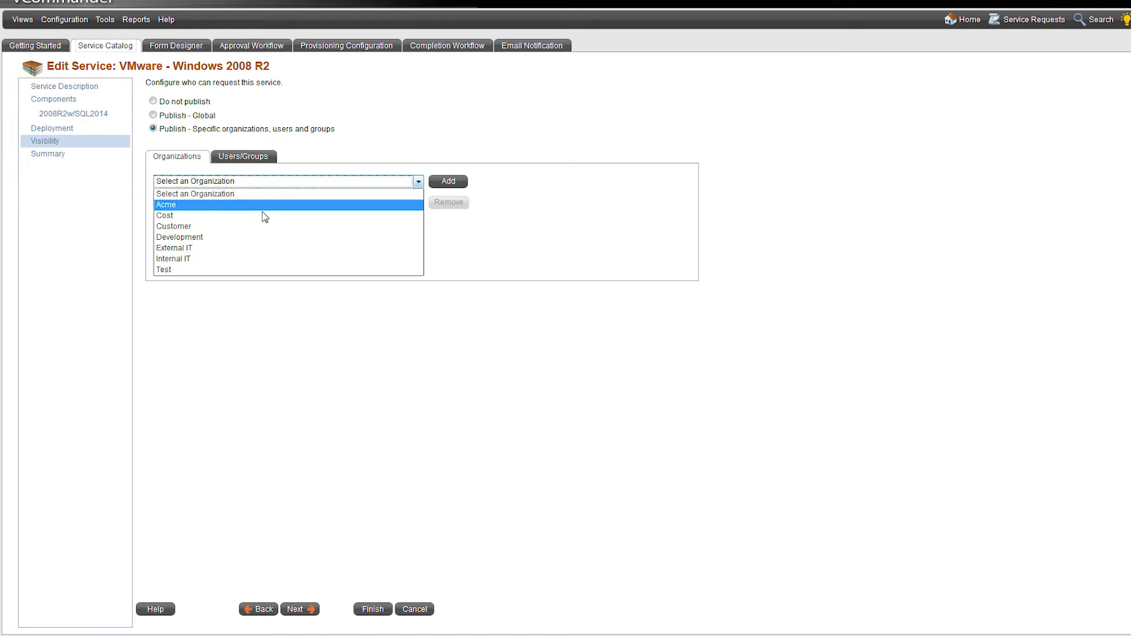
{"action": "left_click", "coordinate": [263, 245]}
{"action": "left_click", "coordinate": [449, 181]}
{"action": "left_click", "coordinate": [300, 610]}
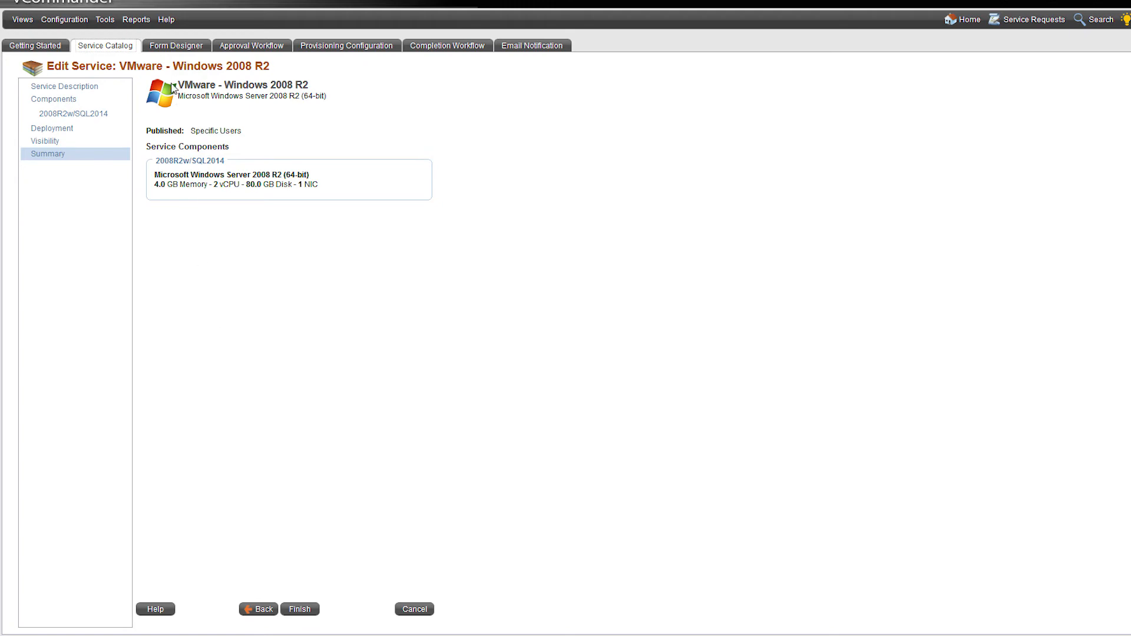
Open the Form Designer for service request forms
{"action": "left_click", "coordinate": [177, 46]}
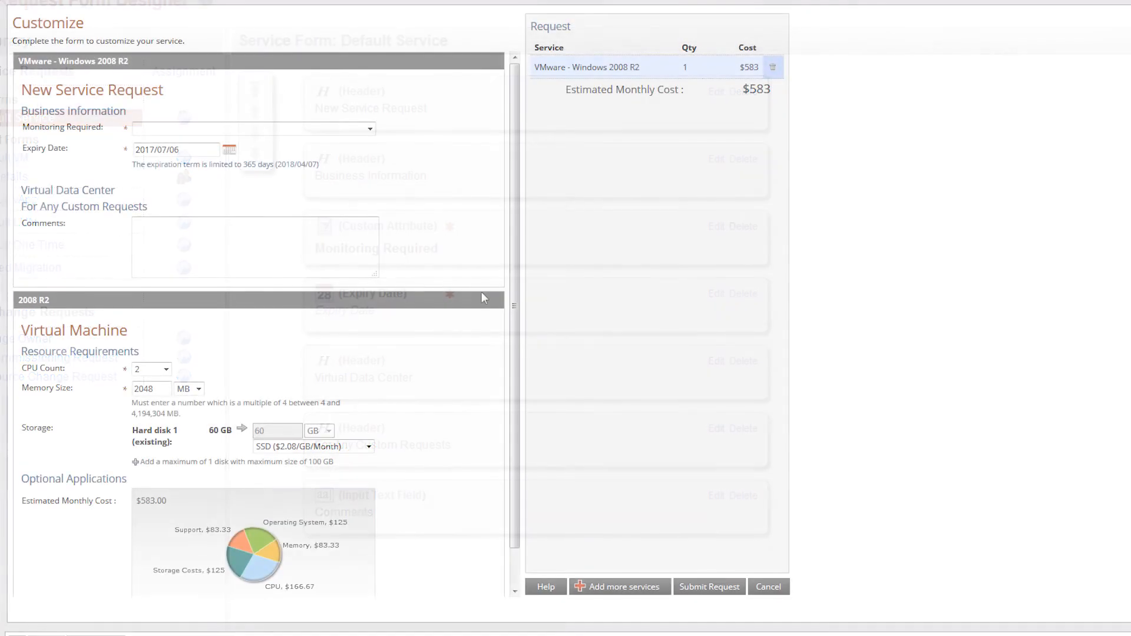
Choose a monitoring option and pick an expiry date in the VMware - Windows 2008 R2 service request form
{"action": "left_click", "coordinate": [371, 128]}
{"action": "left_click", "coordinate": [352, 168]}
{"action": "left_click", "coordinate": [228, 148]}
{"action": "left_click", "coordinate": [227, 222]}
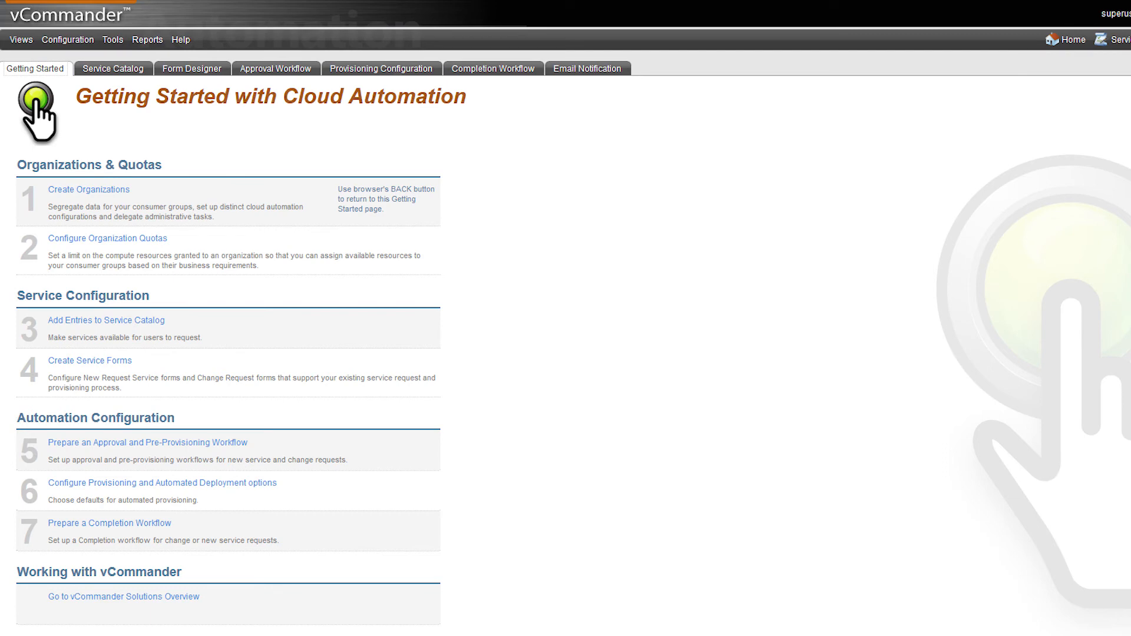
Go through the New Service Request Approval workflow and finish it with the Development assignment, quota approval email and automatic deployment of approved requests
{"action": "left_click", "coordinate": [229, 446]}
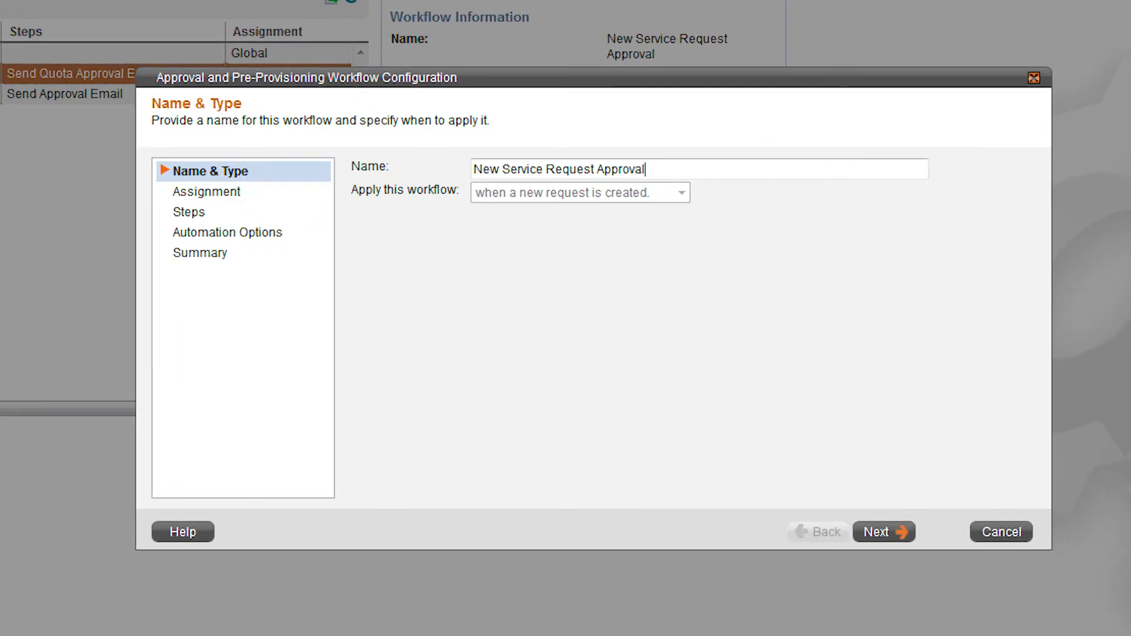
{"action": "left_click", "coordinate": [902, 537]}
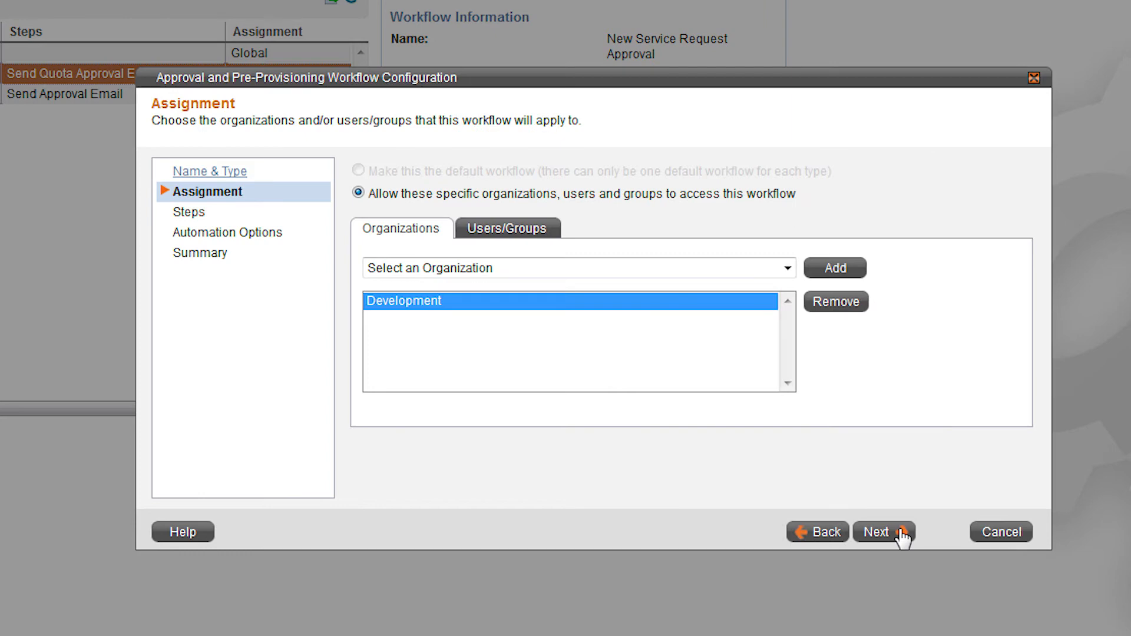
{"action": "left_click", "coordinate": [901, 536]}
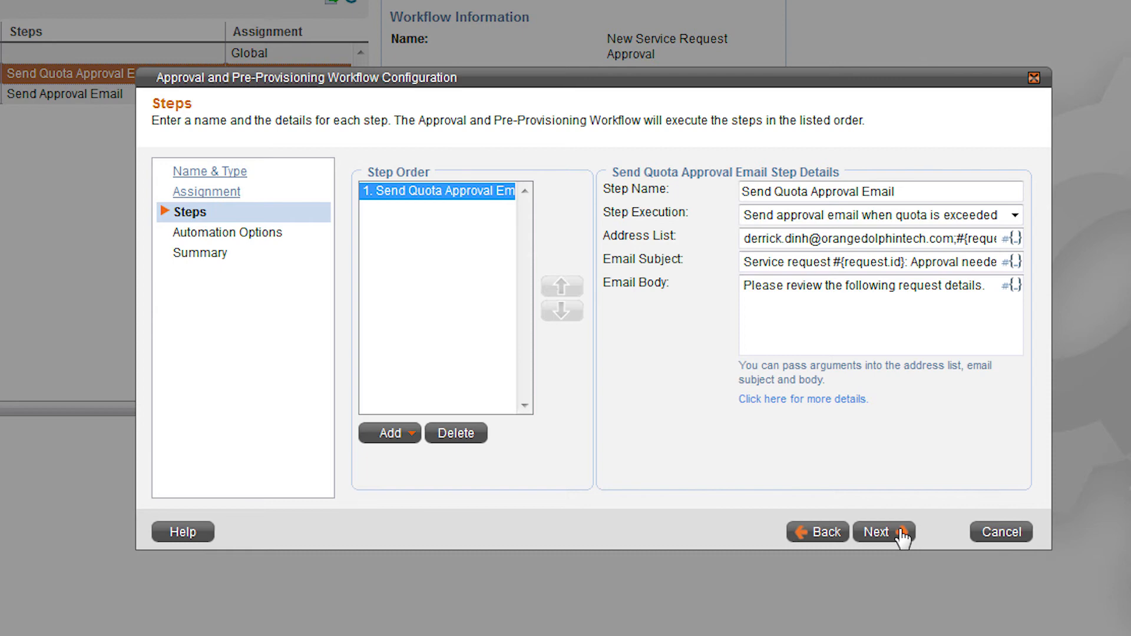
{"action": "left_click", "coordinate": [903, 537]}
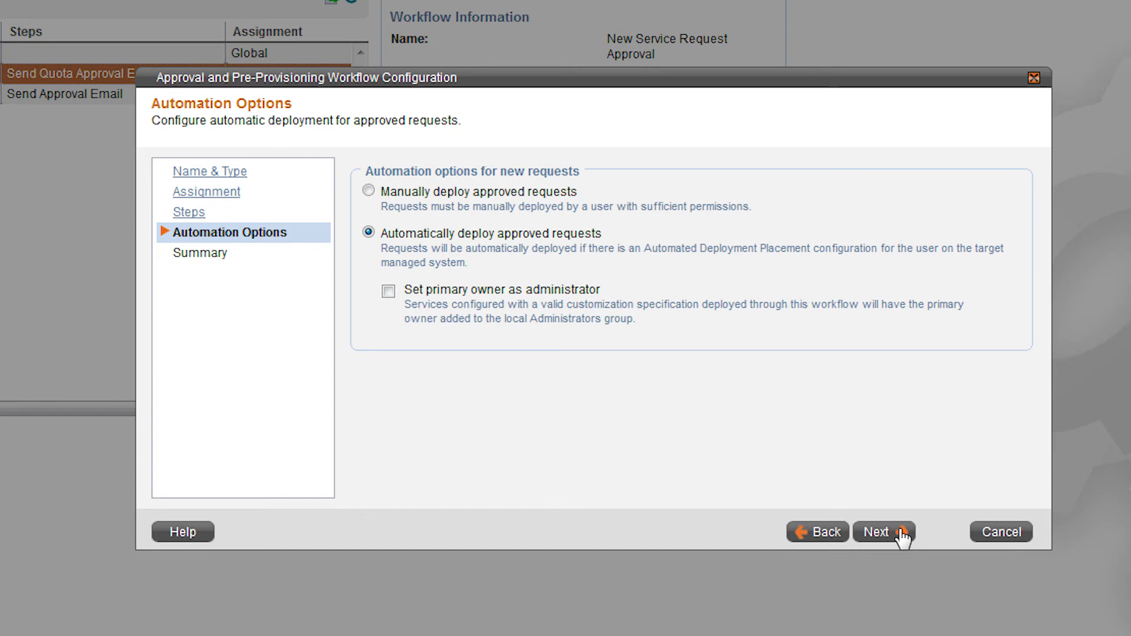
{"action": "left_click", "coordinate": [903, 536]}
{"action": "left_click", "coordinate": [902, 537]}
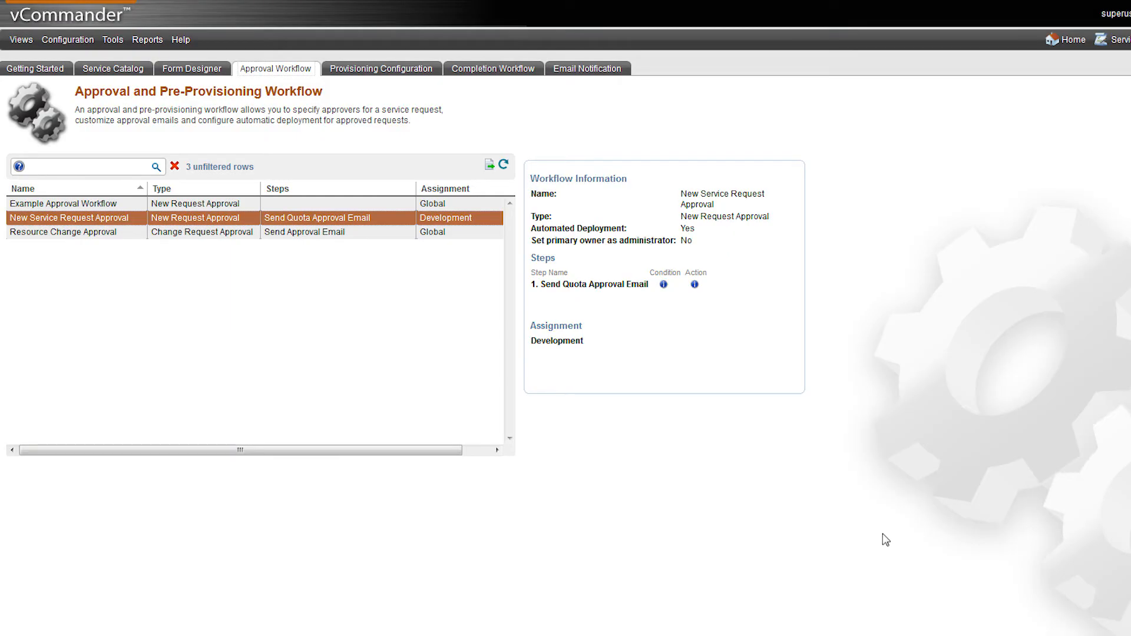
Edit the Development deployment destination, keeping the Development organization, Dev Infrastructure folder and Engineering Cluster target with Peak Capacity
{"action": "left_click", "coordinate": [437, 69]}
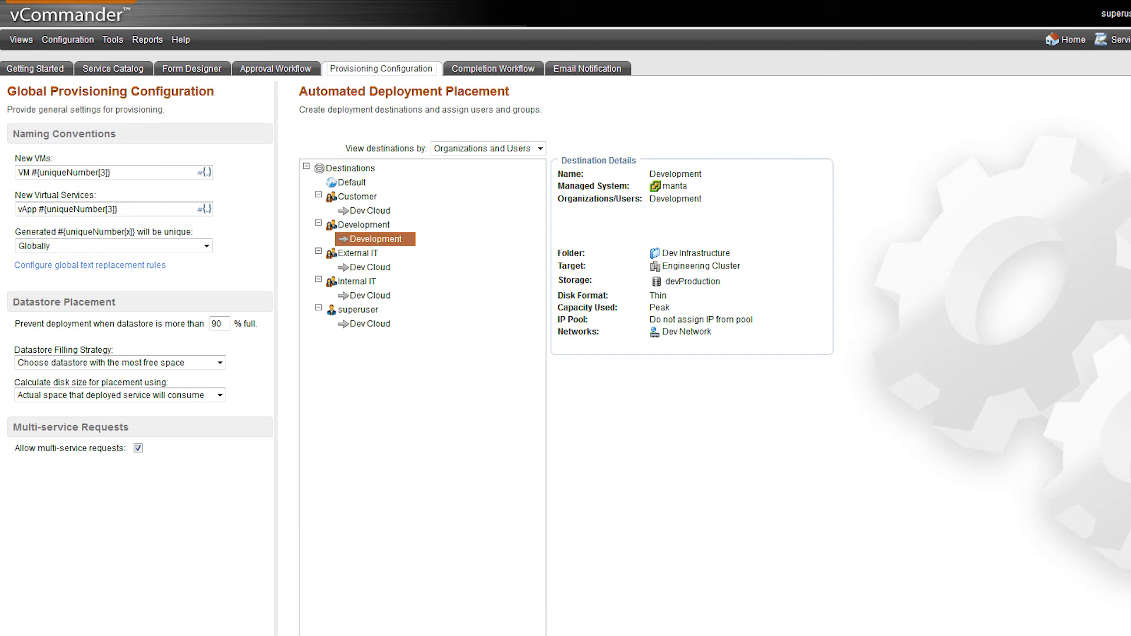
{"action": "left_click", "coordinate": [460, 635]}
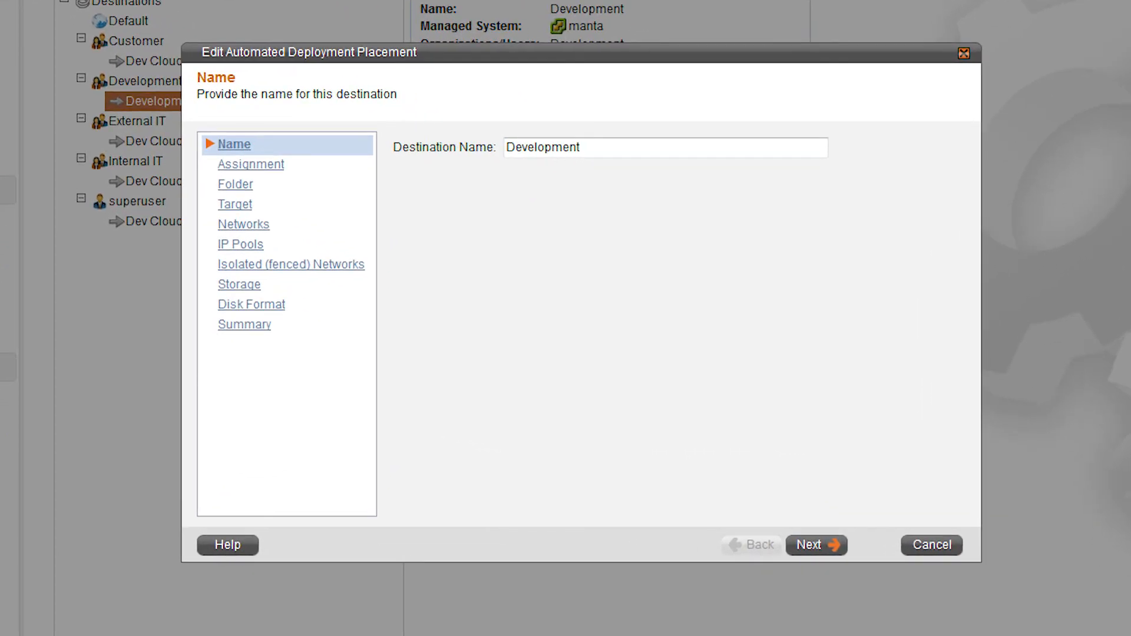
{"action": "left_click", "coordinate": [832, 548]}
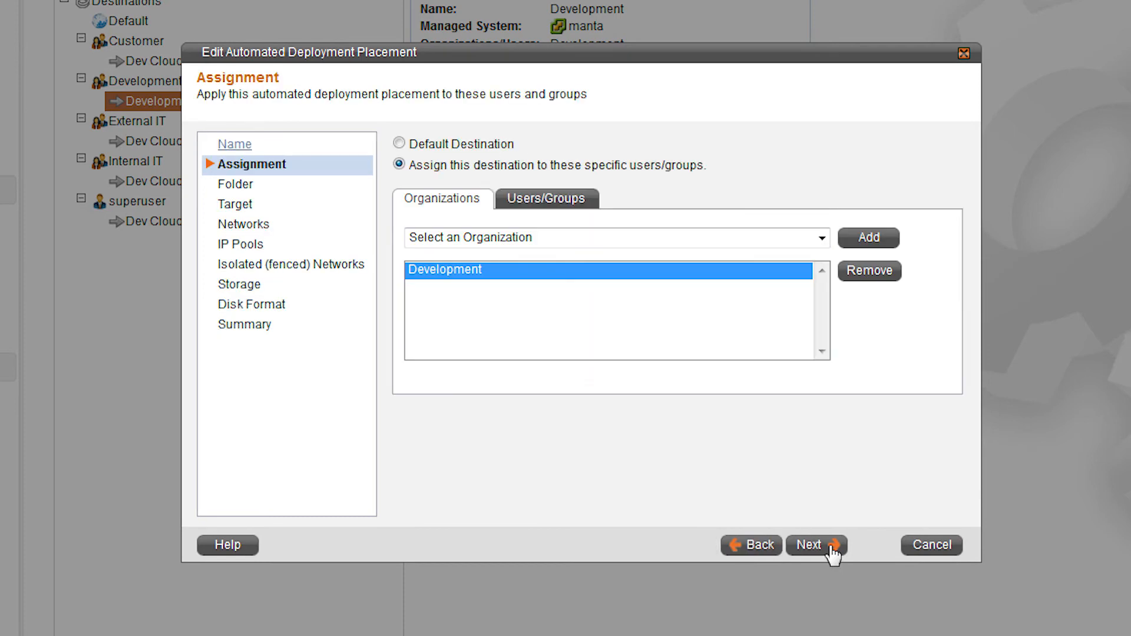
{"action": "left_click", "coordinate": [832, 549]}
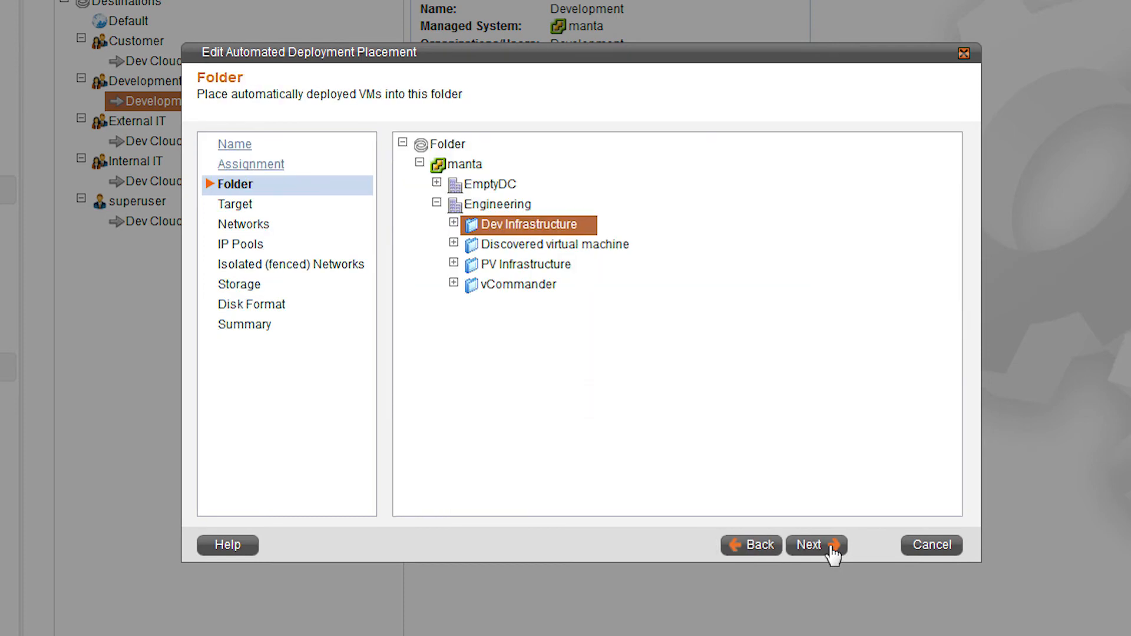
{"action": "left_click", "coordinate": [832, 548]}
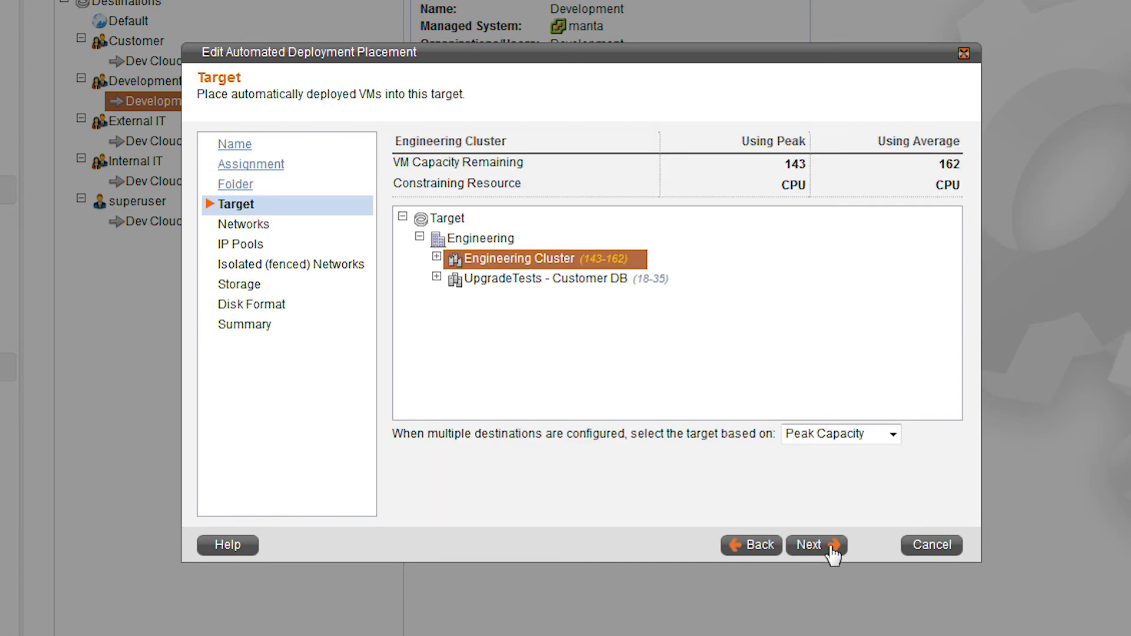
{"action": "left_click", "coordinate": [832, 548]}
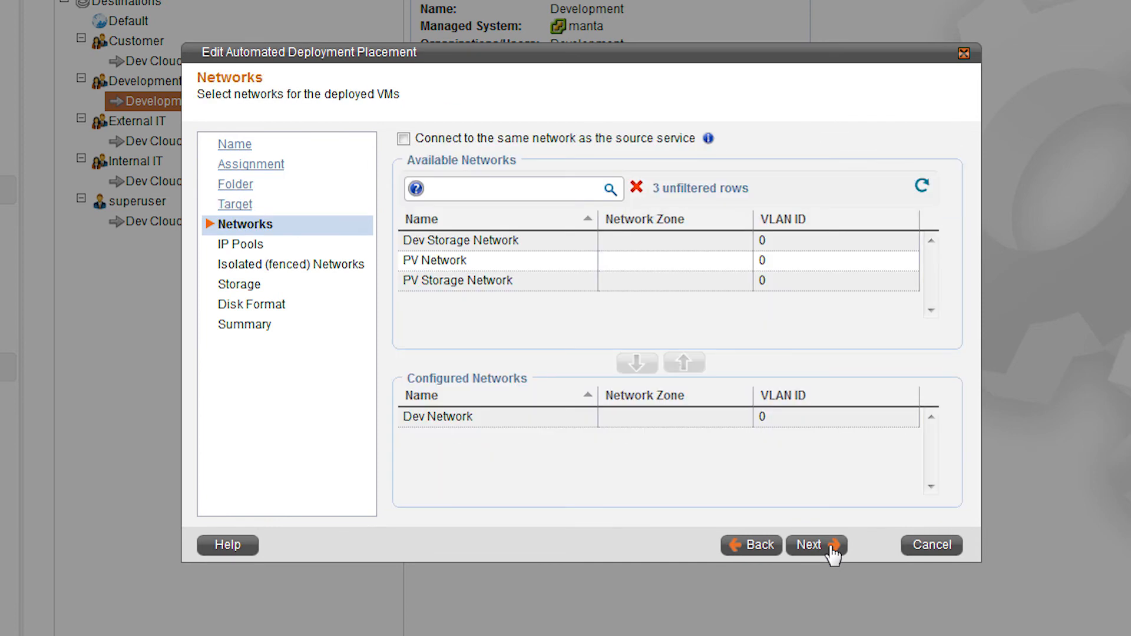
Finish the Development placement with Dev Network, no IP assignment, devProduction storage and Thin disks, and show the details of Internal IT's Dev Cloud destination
{"action": "left_click", "coordinate": [832, 548]}
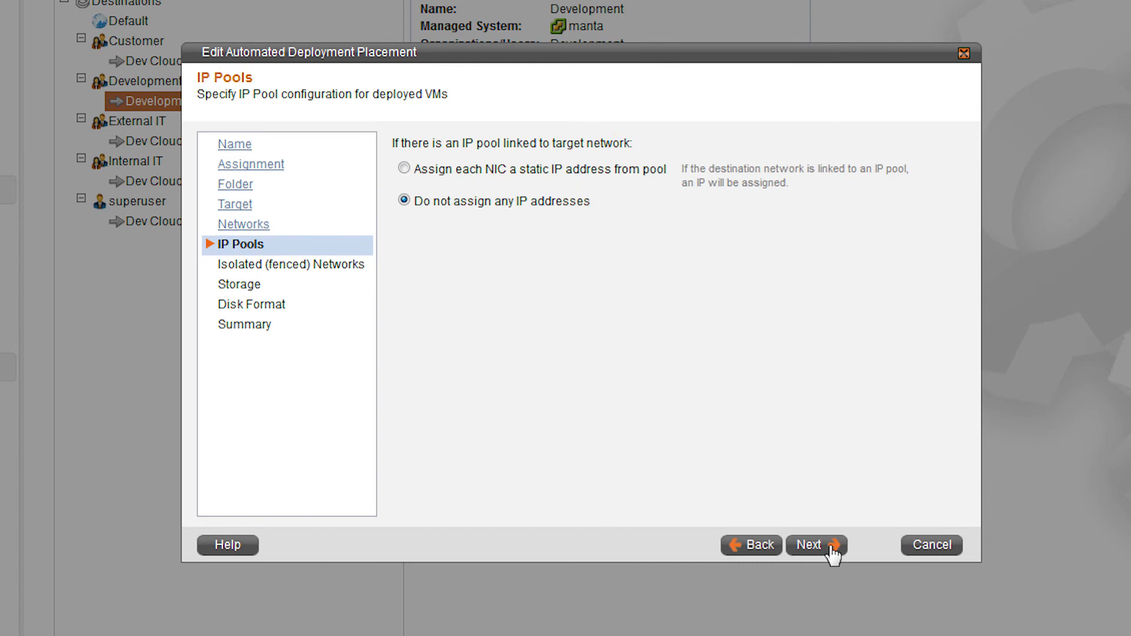
{"action": "left_click", "coordinate": [832, 548]}
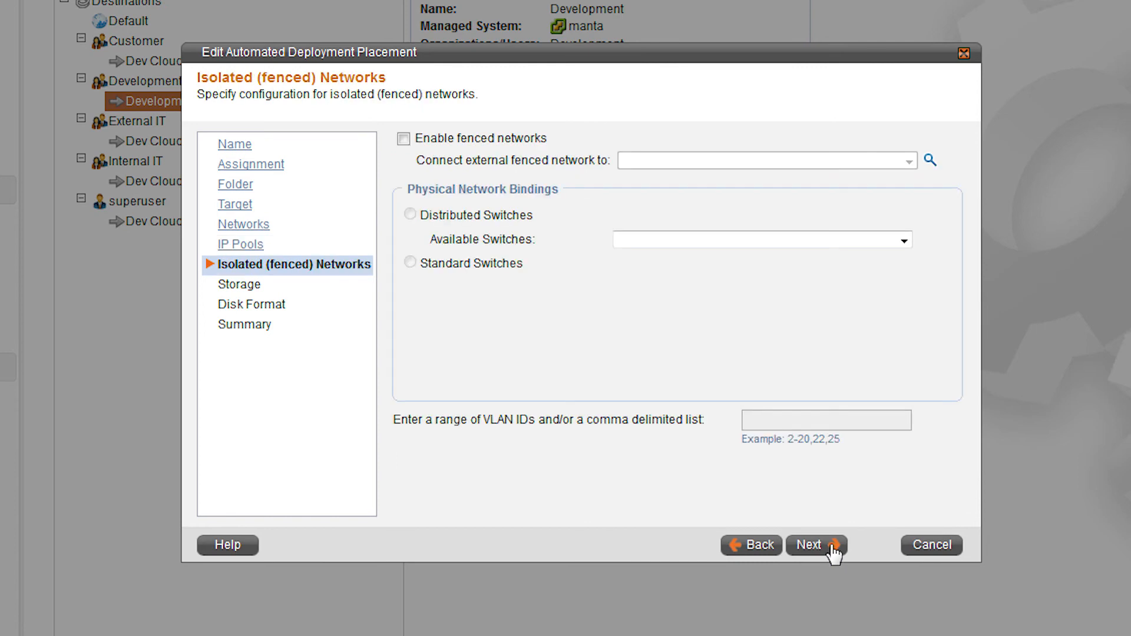
{"action": "left_click", "coordinate": [832, 548]}
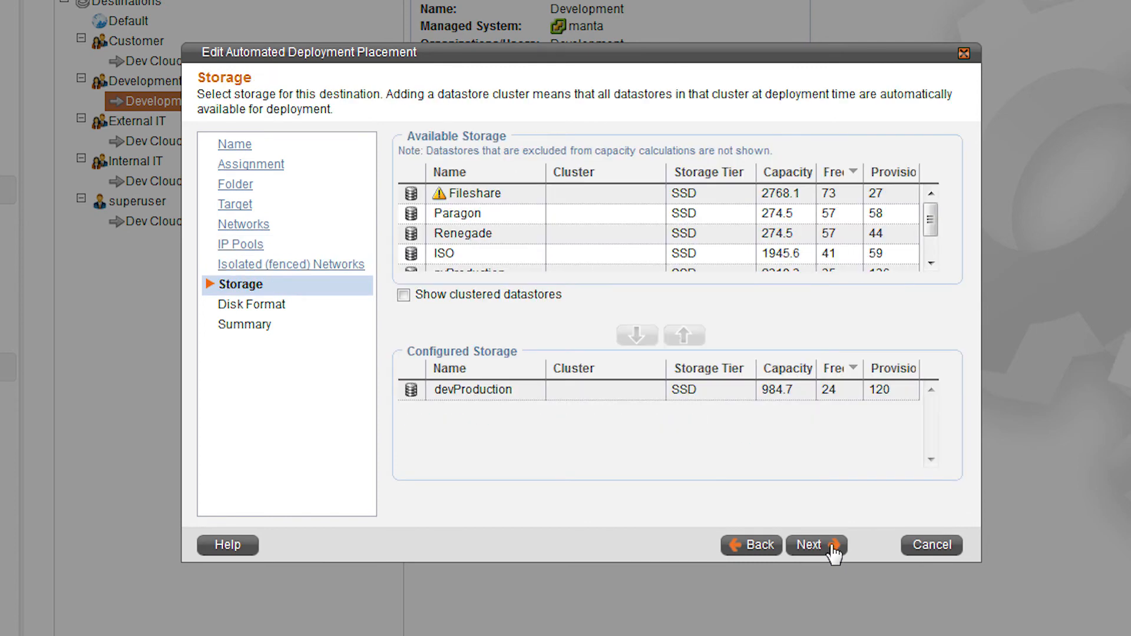
{"action": "left_click", "coordinate": [832, 548]}
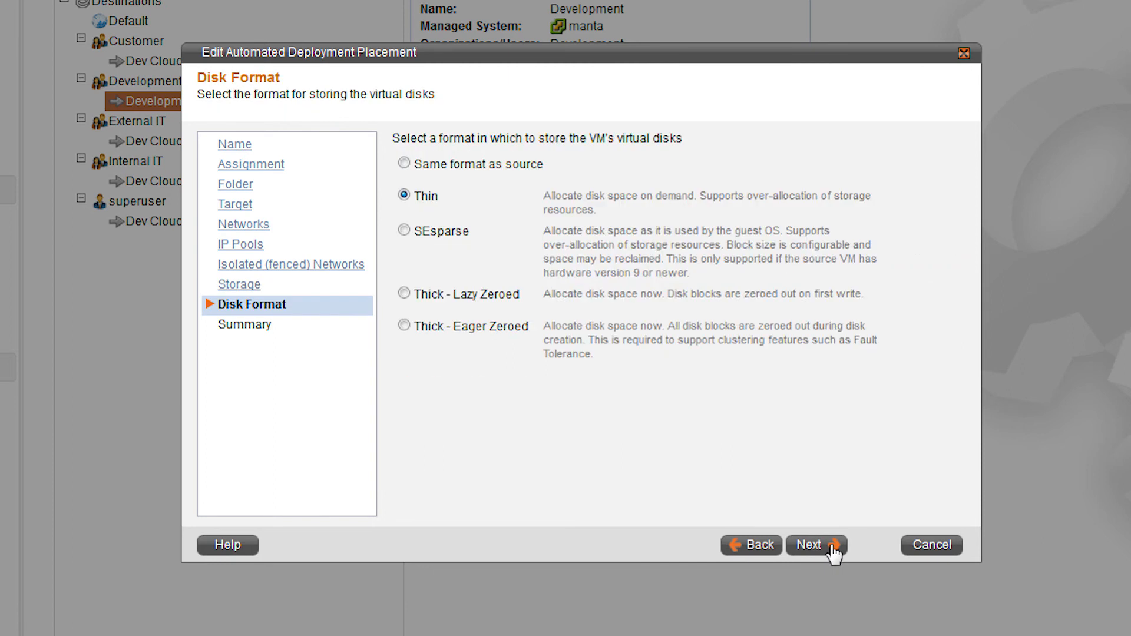
{"action": "left_click", "coordinate": [832, 548]}
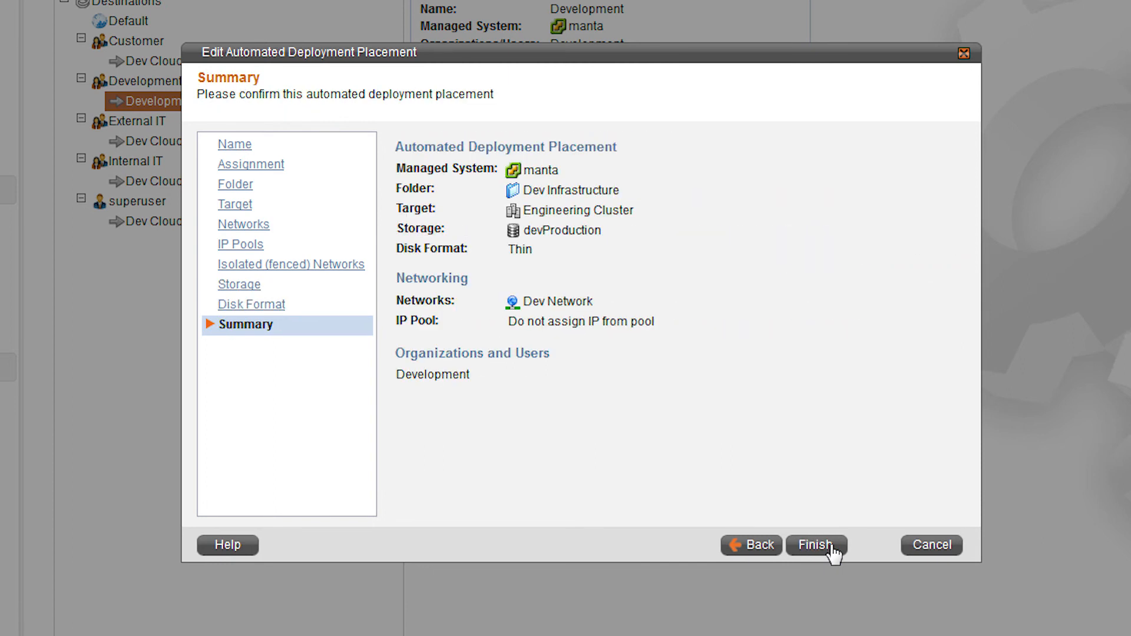
{"action": "left_click", "coordinate": [833, 548]}
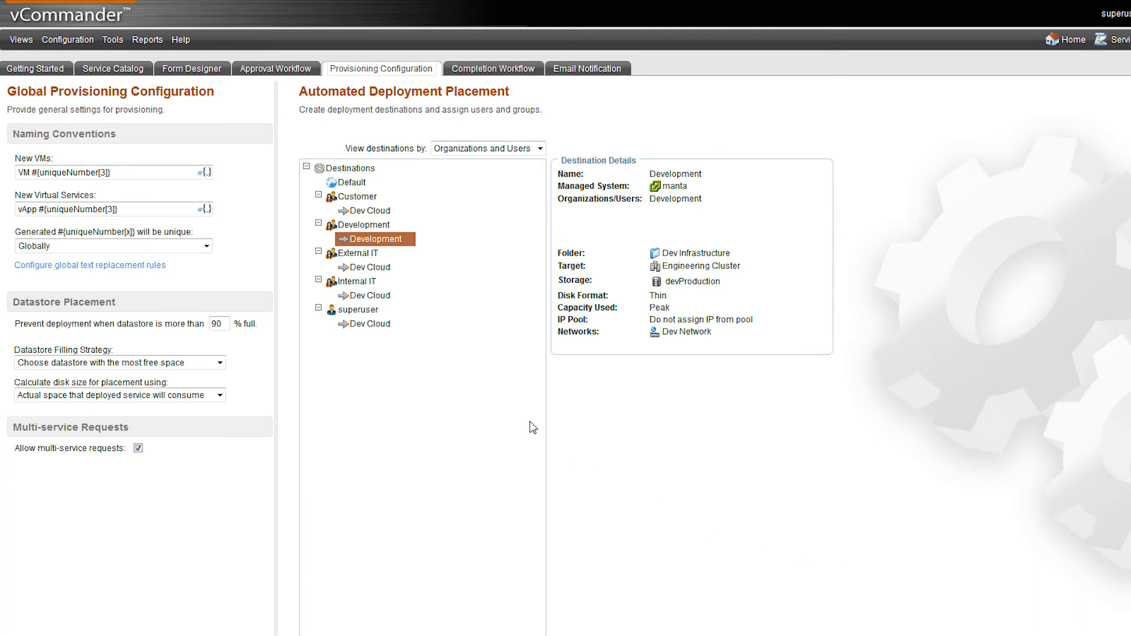
{"action": "left_click", "coordinate": [379, 297]}
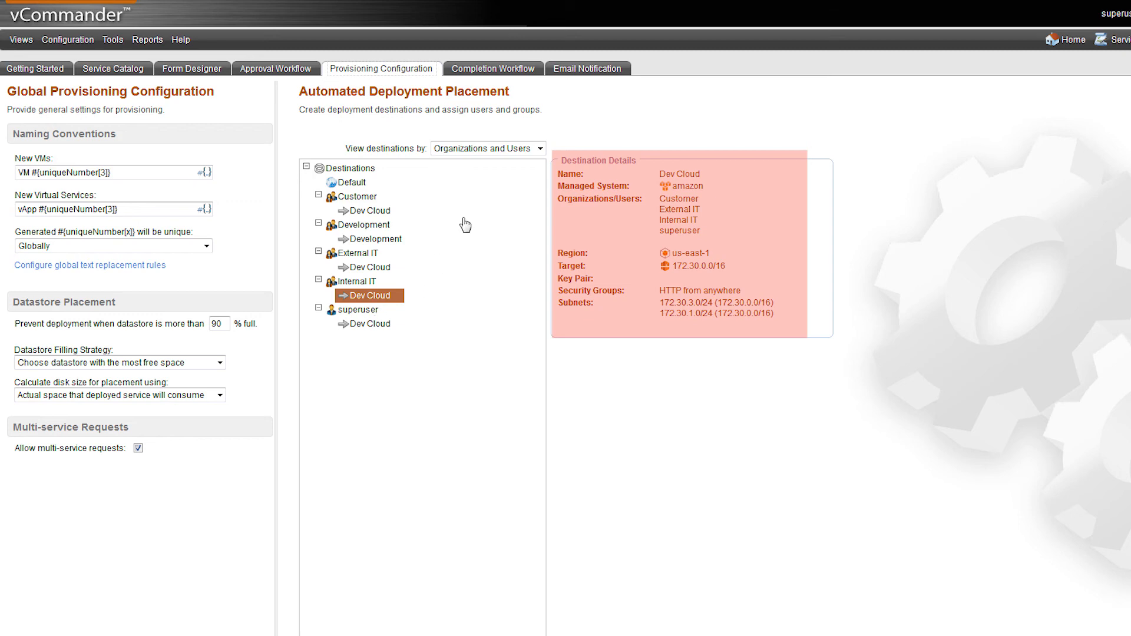
Open the Dev Post Provisioning completion workflow and check the "Anti-virus needed?" condition of its Install Anti-Virus if Requested step, keeping it
{"action": "left_click", "coordinate": [536, 70]}
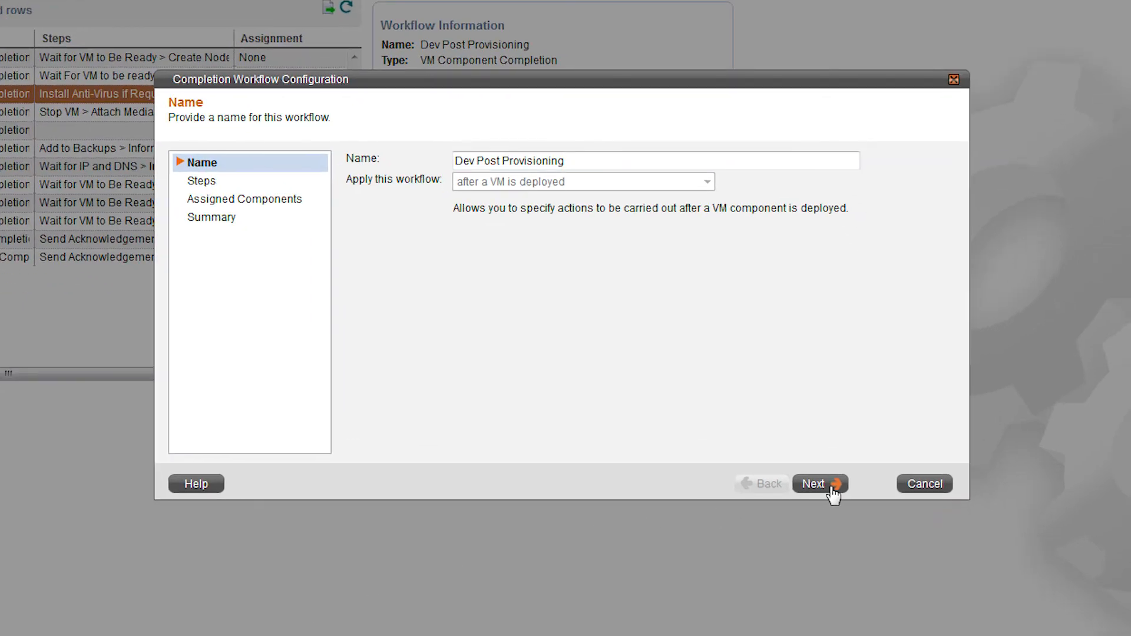
{"action": "left_click", "coordinate": [834, 496]}
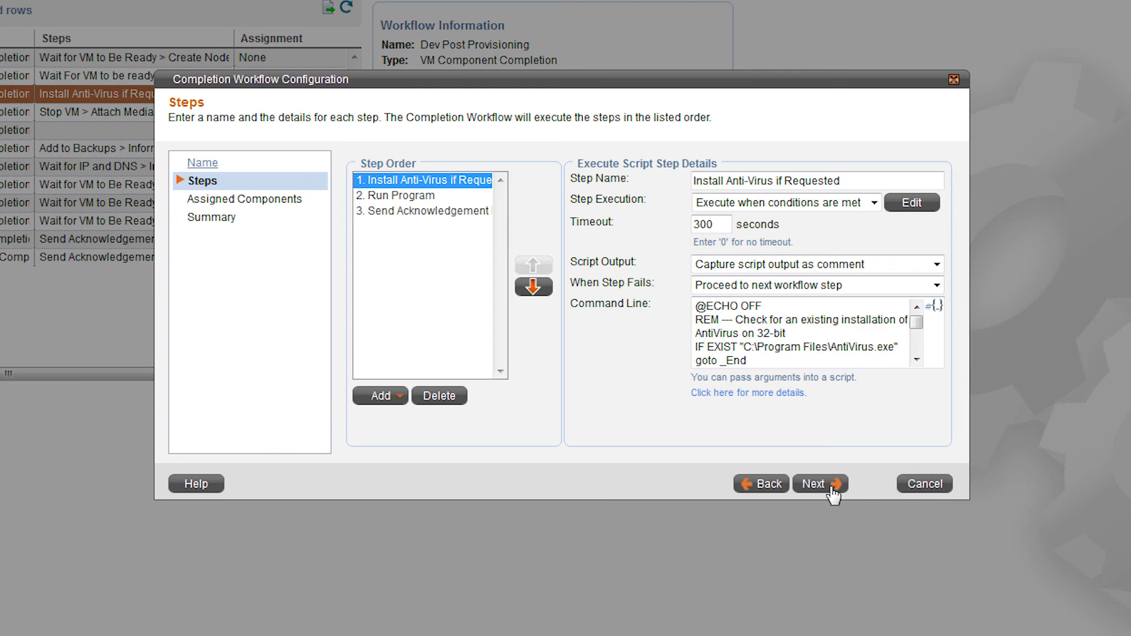
{"action": "left_click", "coordinate": [922, 203]}
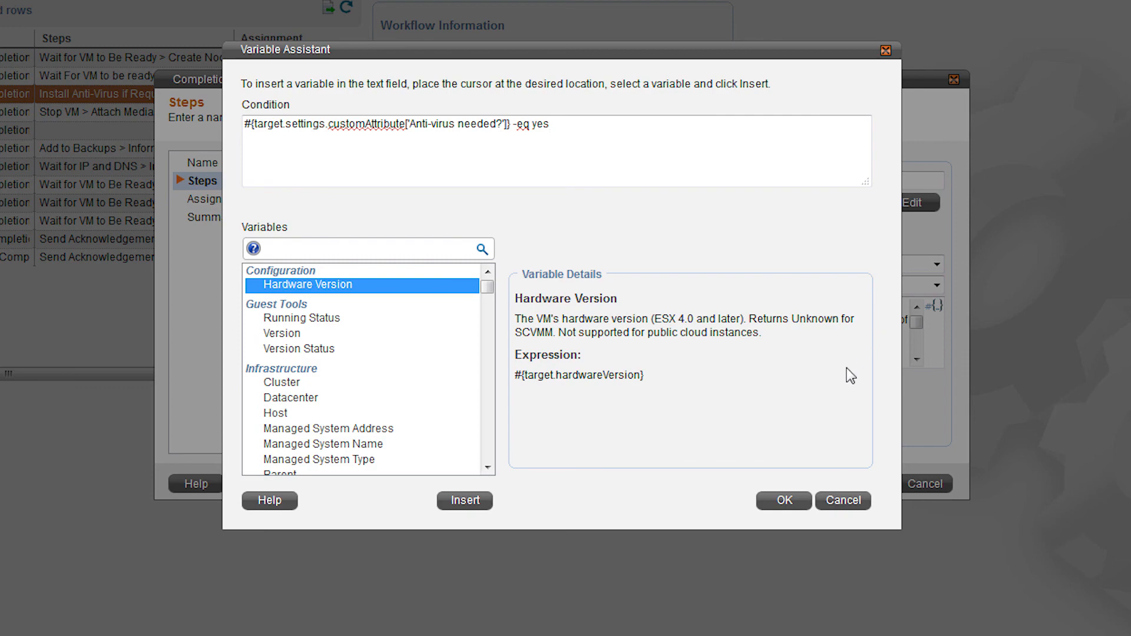
{"action": "left_click", "coordinate": [784, 499]}
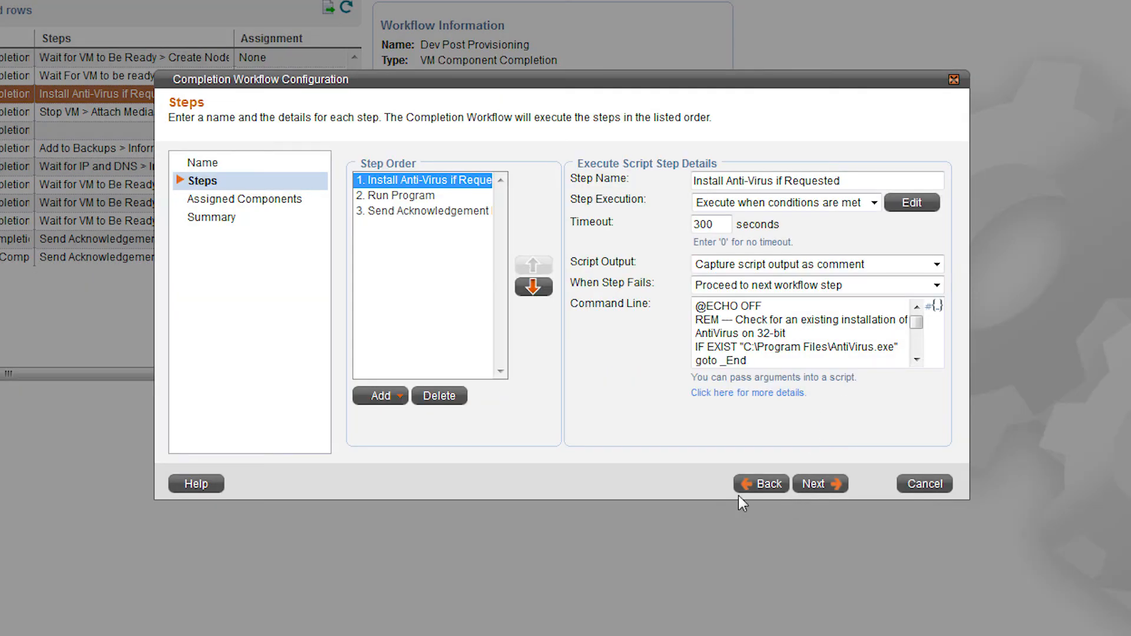
Look over the available Guest OS step types and finish the completion workflow, keeping it applied to the 2008R2w/SQL2014 component
{"action": "left_click", "coordinate": [370, 401]}
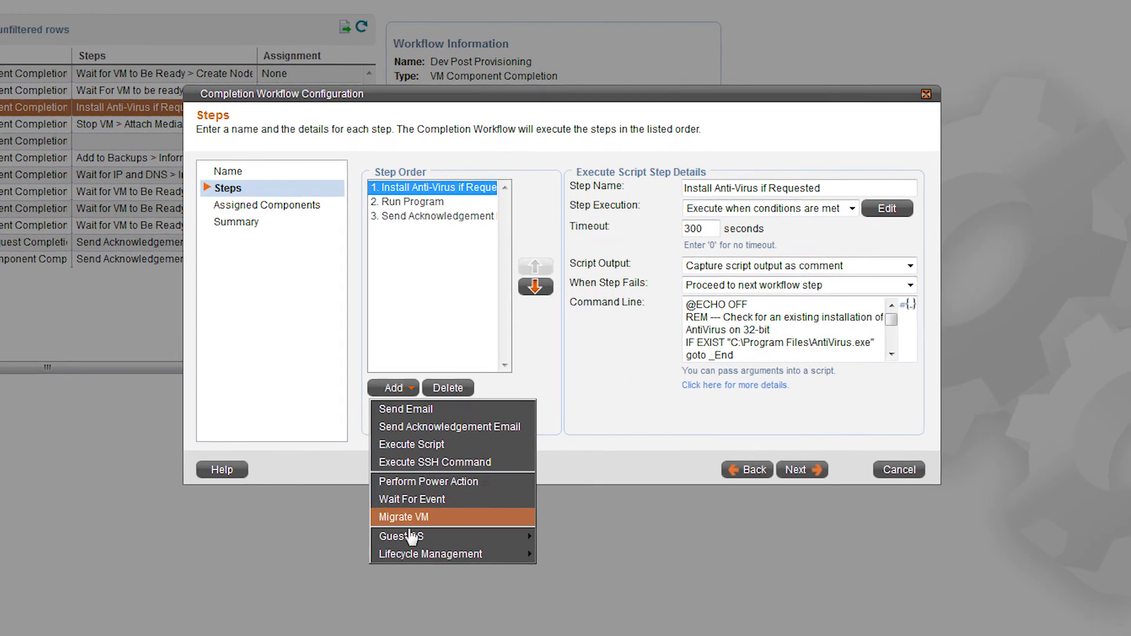
{"action": "mouse_move", "coordinate": [400, 560]}
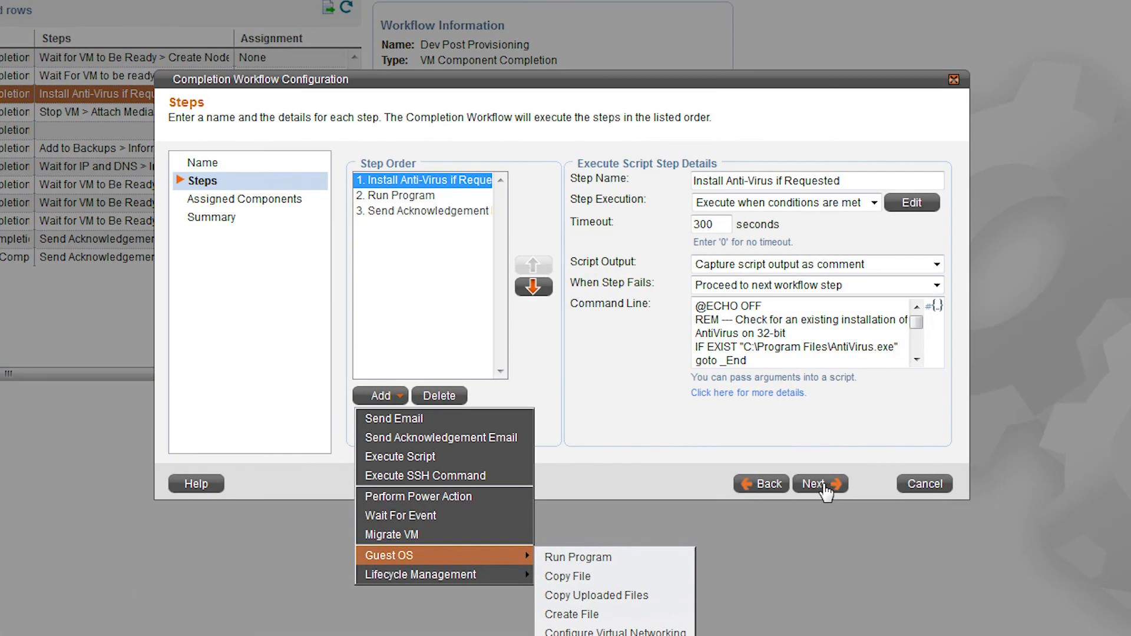
{"action": "left_click", "coordinate": [759, 437]}
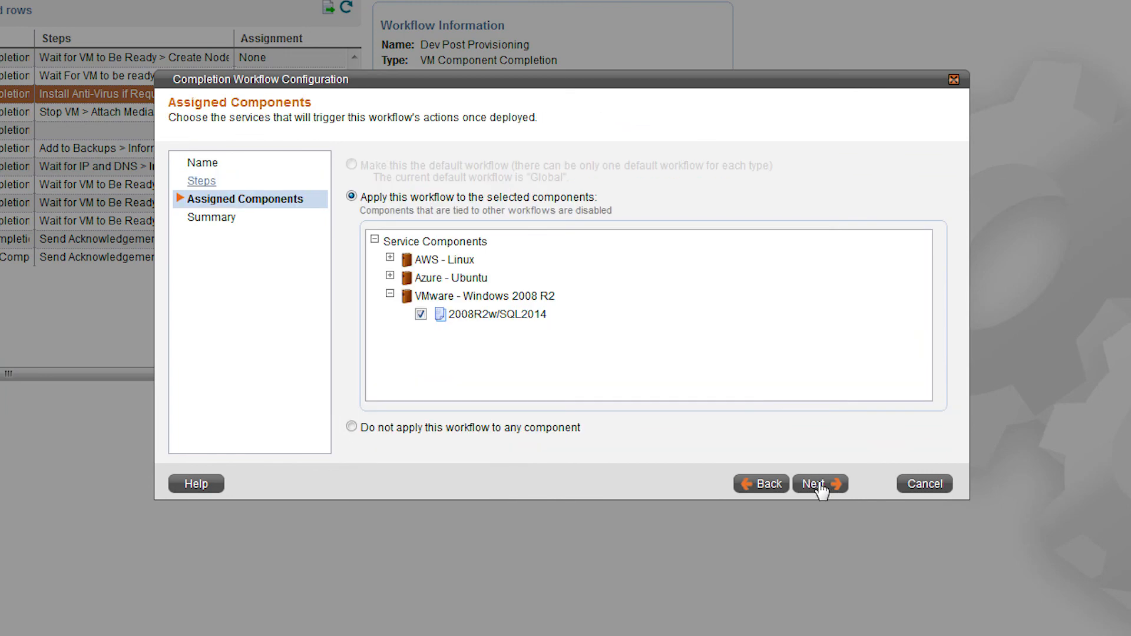
{"action": "left_click", "coordinate": [821, 484]}
{"action": "left_click", "coordinate": [822, 484]}
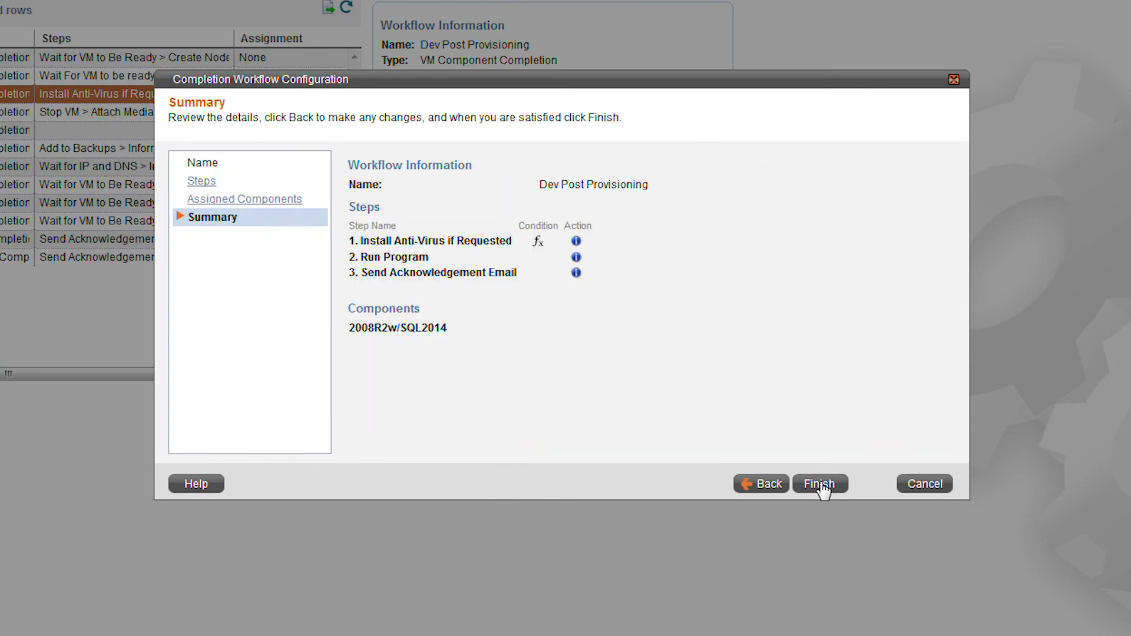
{"action": "left_click", "coordinate": [821, 484]}
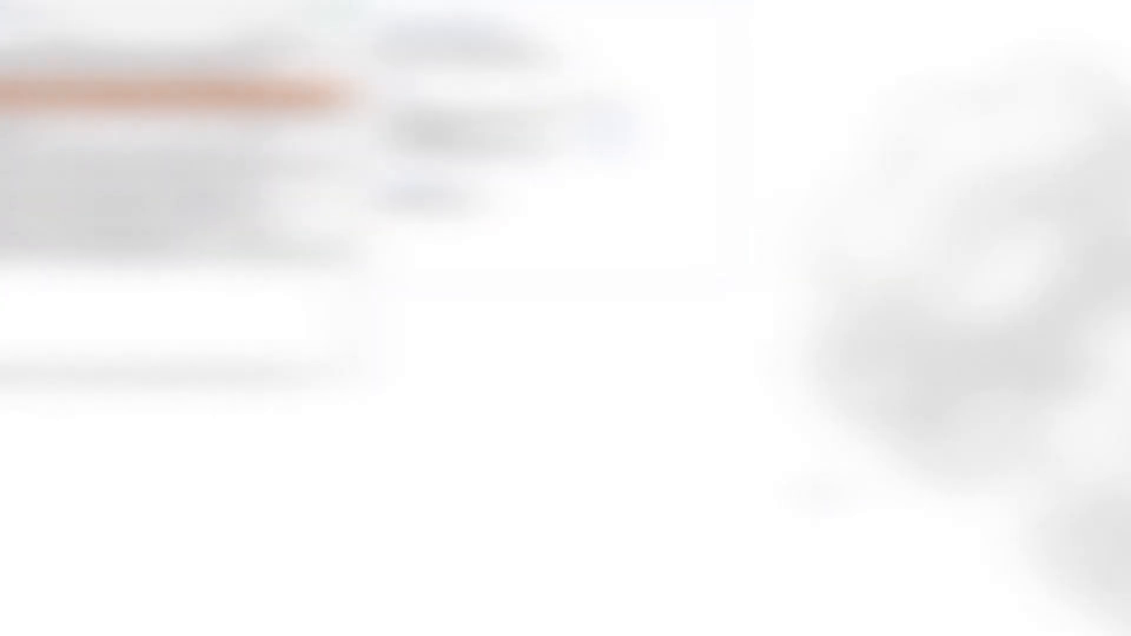